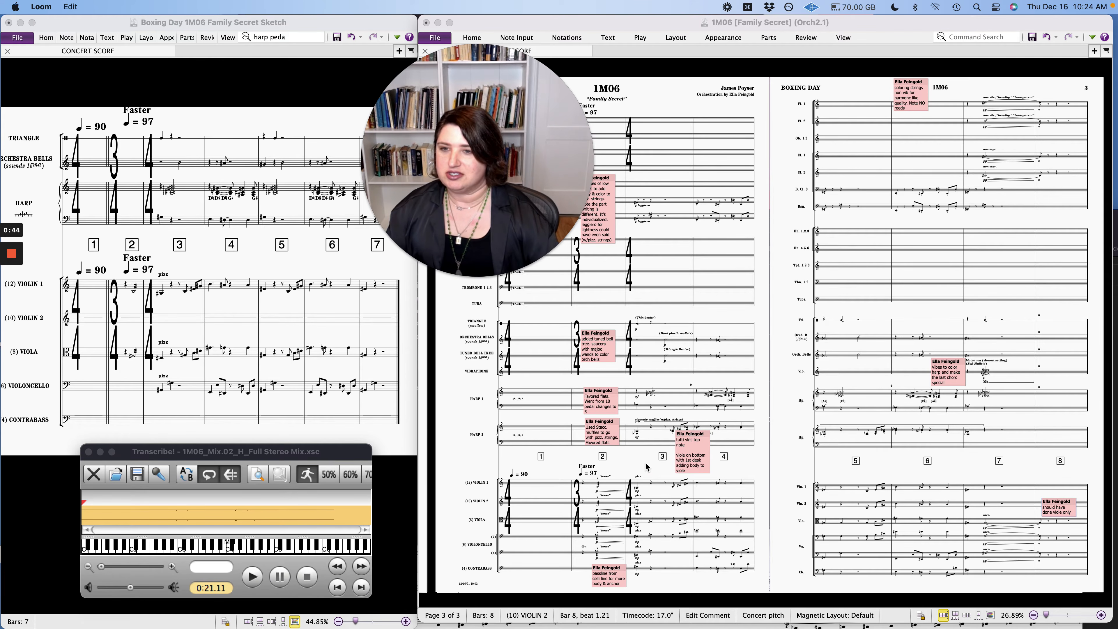
Play the 1M06_Mix.02_H_Full Stereo Mix recording in Transcribe! and place its player window below the sketch's string staves.
left_click_drag(349, 451, 350, 269)
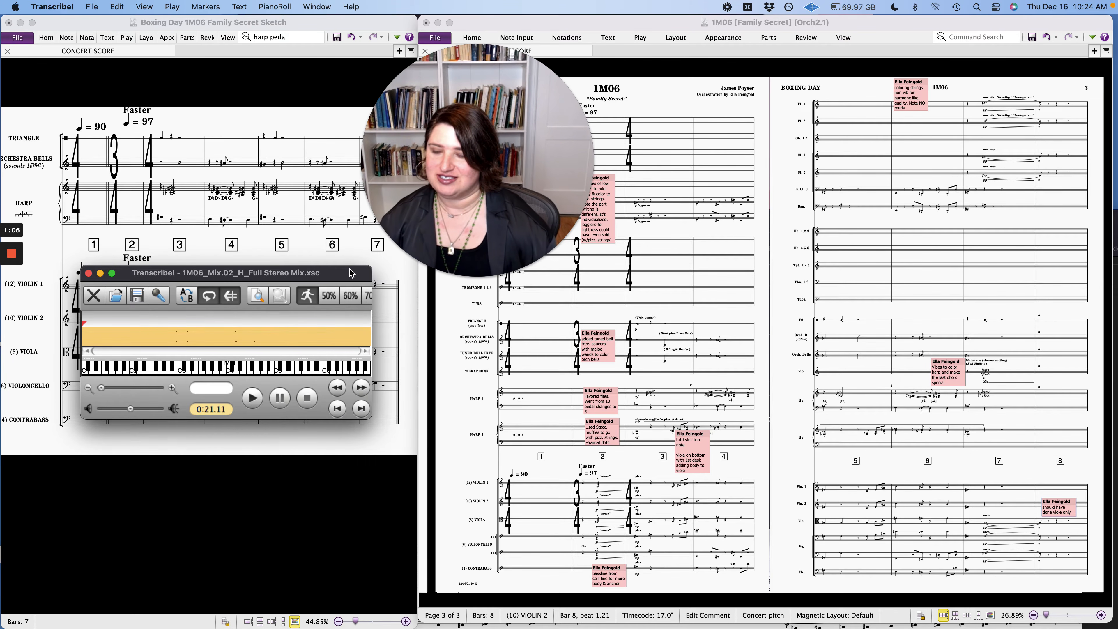
left_click_drag(351, 273, 349, 258)
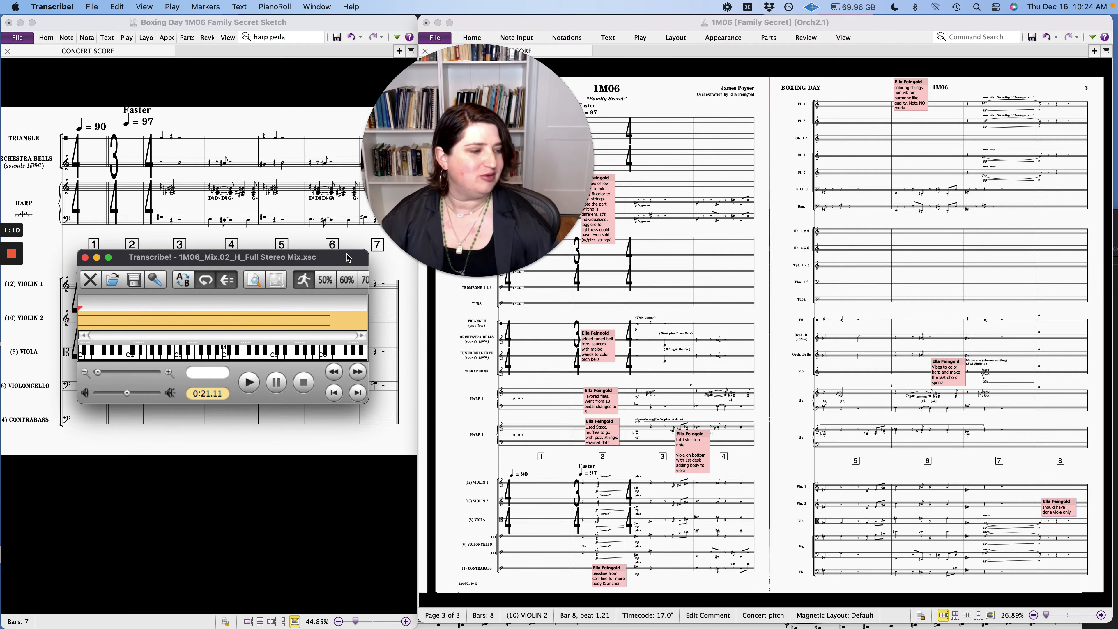
key("space")
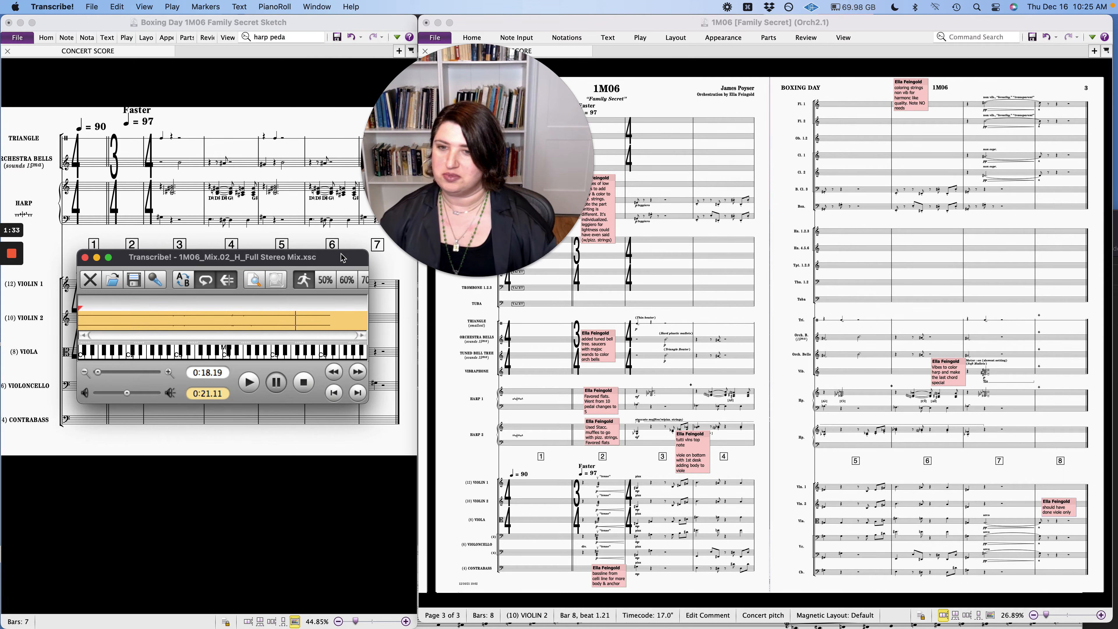
left_click_drag(341, 254, 306, 444)
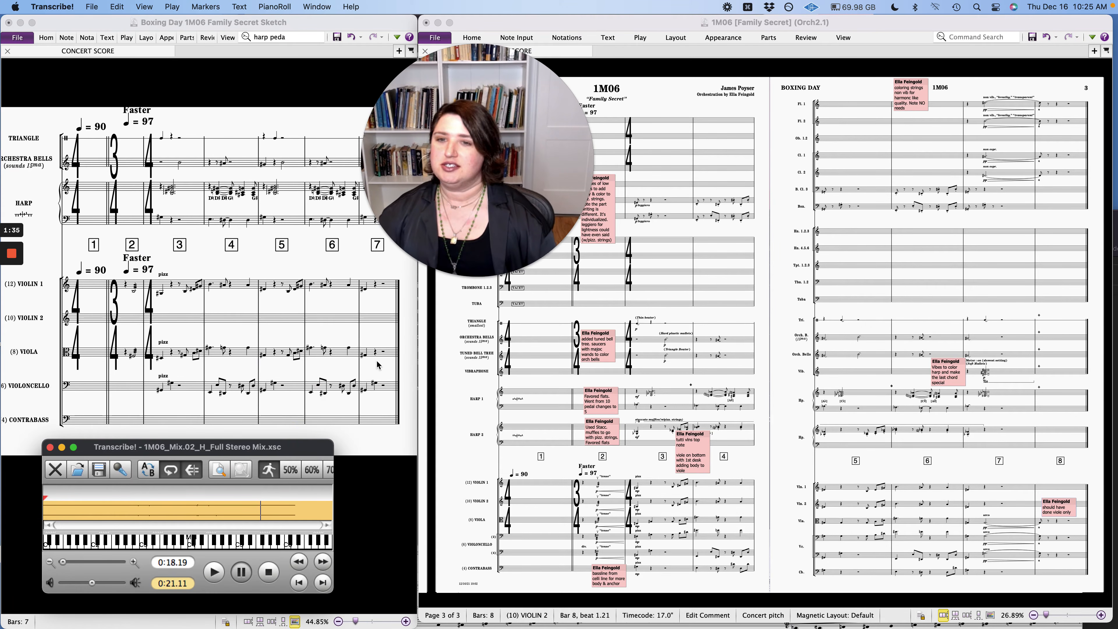
Examine the sketch score, checking the orchestra bells in bar 3 and the Violin 1 part in bar 2.
scroll(377, 365, "right", 2)
left_click_drag(492, 73, 1003, 78)
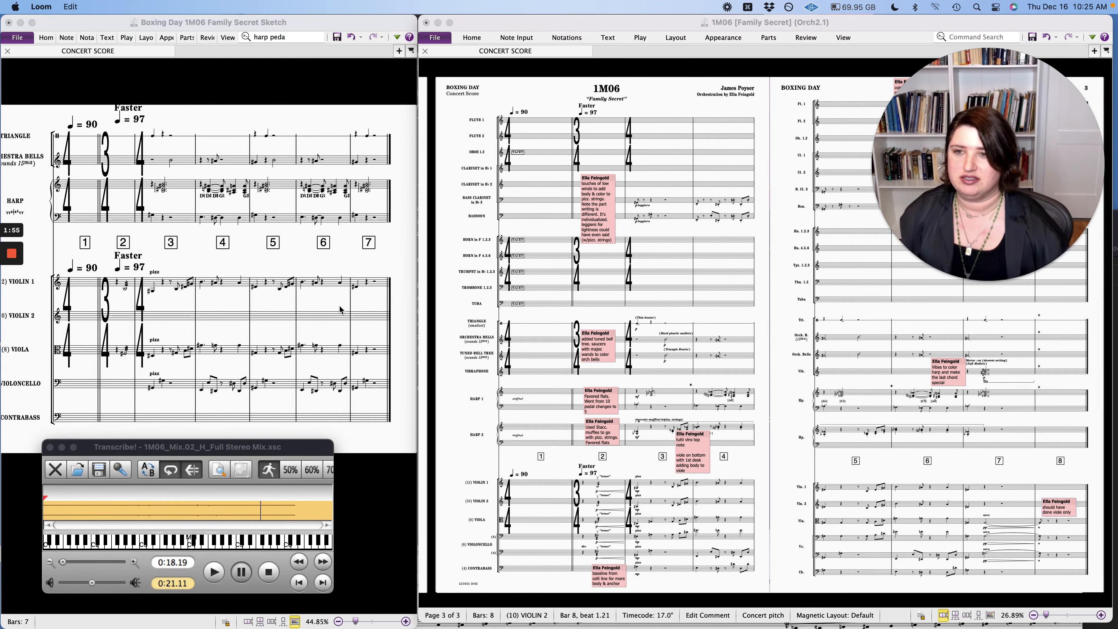
scroll(243, 225, "up", 1)
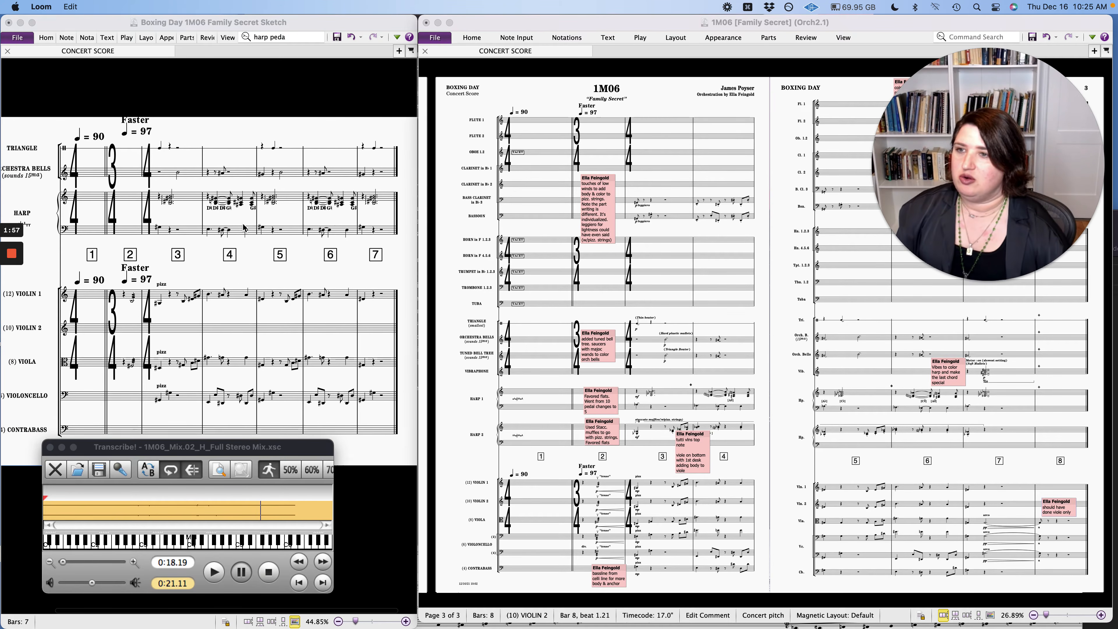
scroll(244, 227, "down", 1)
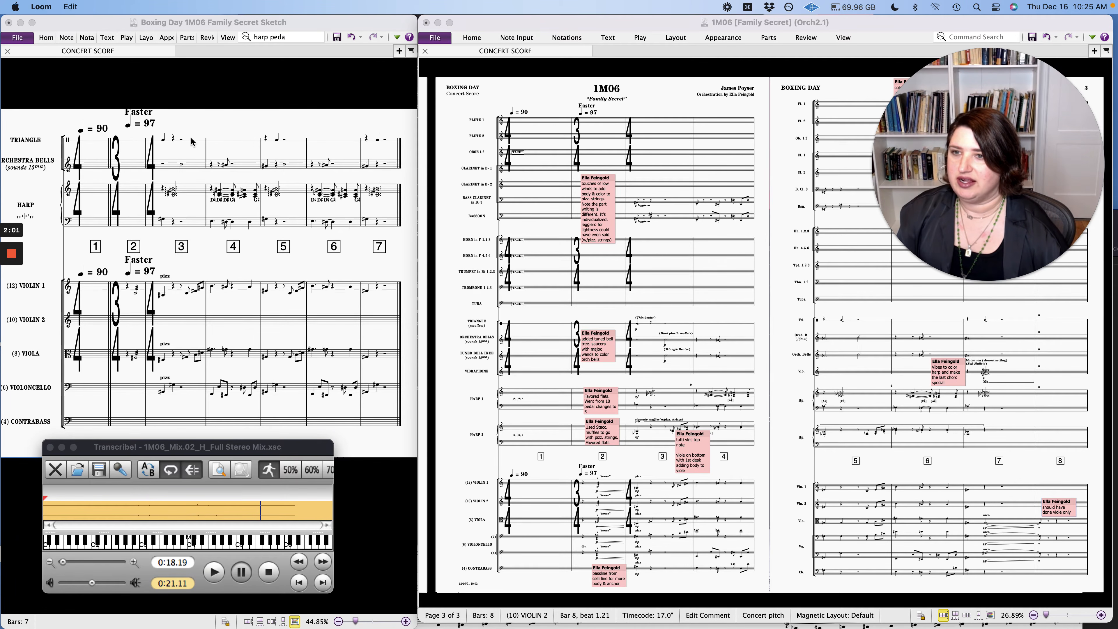
left_click(198, 169)
scroll(197, 168, "down", 3)
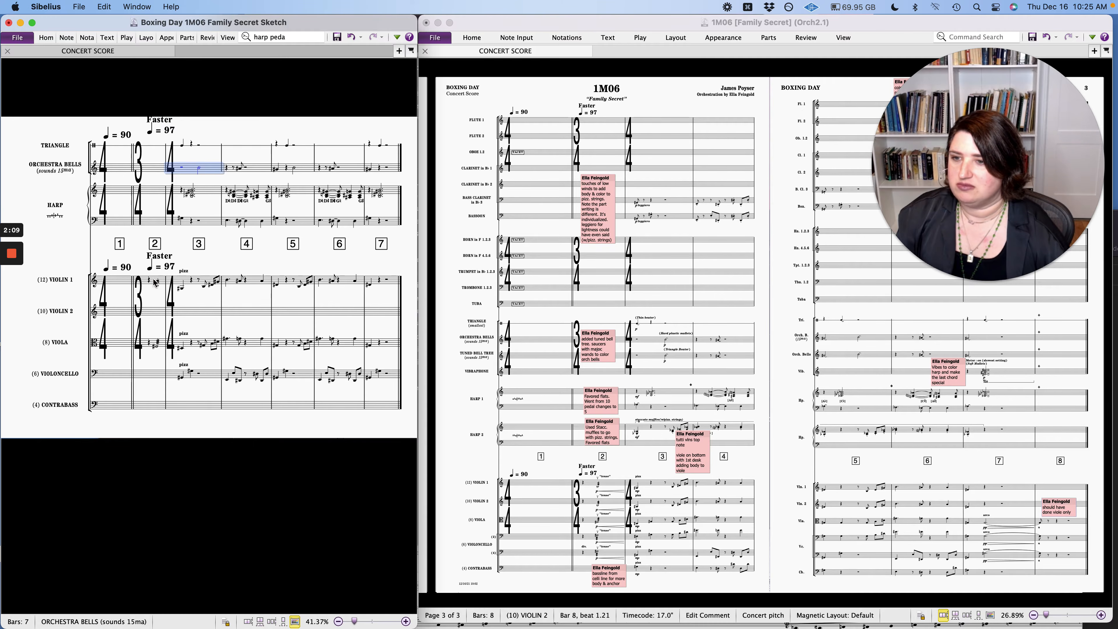
left_click(154, 283)
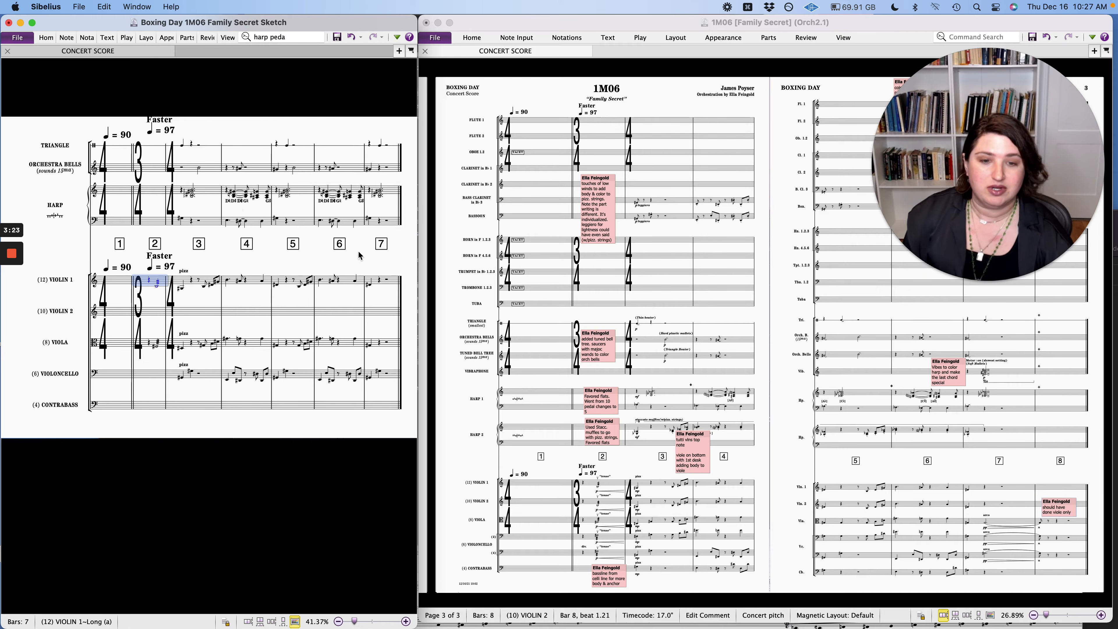
Move the "Favored flats" comment on the Harp 1 staff of the orchestrated score from bar 2 to bar 1.
scroll(555, 386, "down", 1)
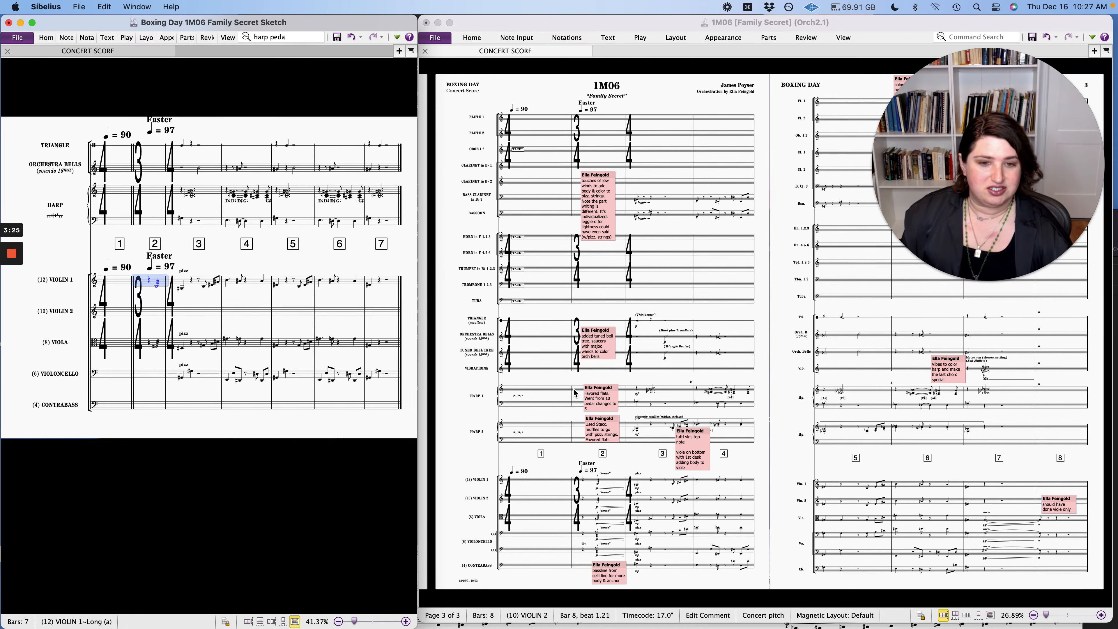
left_click(606, 389)
left_click_drag(607, 388, 556, 381)
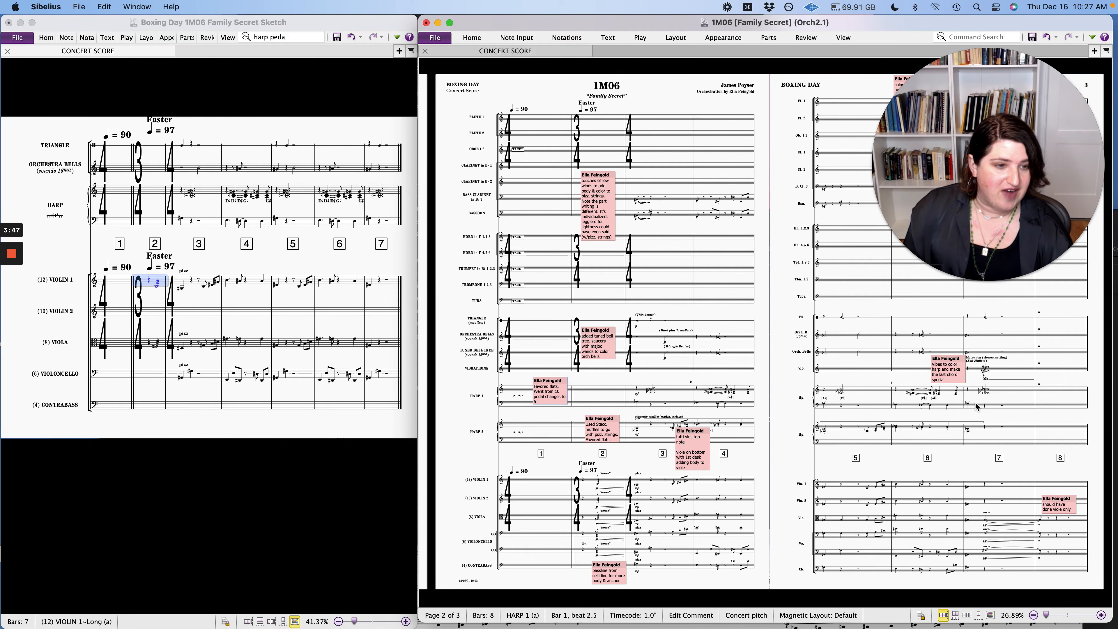
Examine the Harp 1 and Harp 2 writing and pedal changes across both pages of the orchestrated score.
scroll(975, 406, "up", 3)
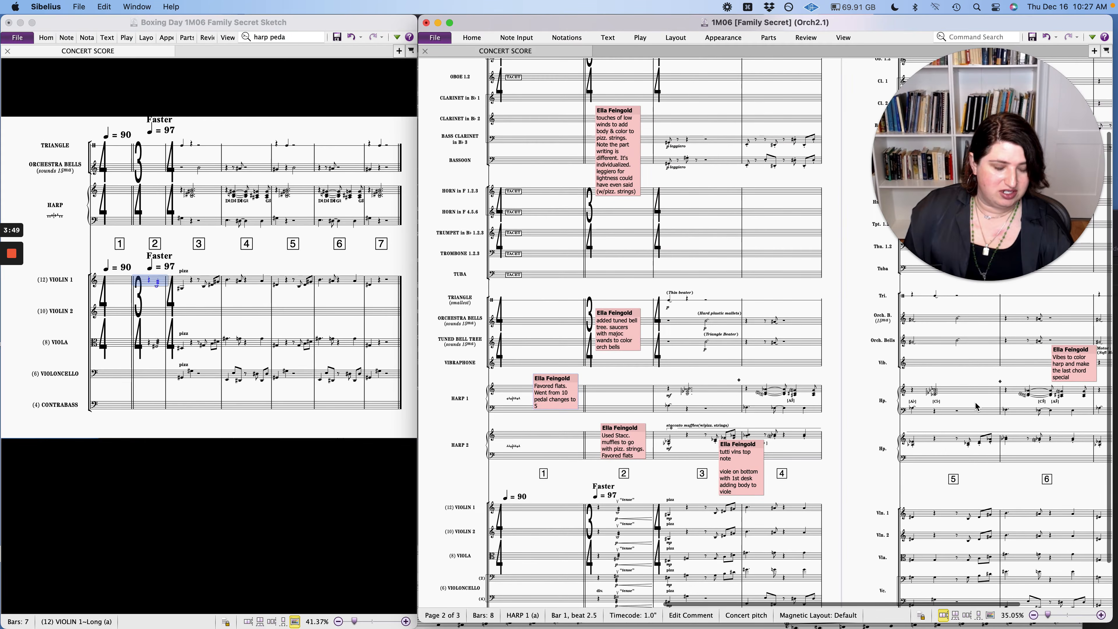
scroll(975, 406, "right", 2)
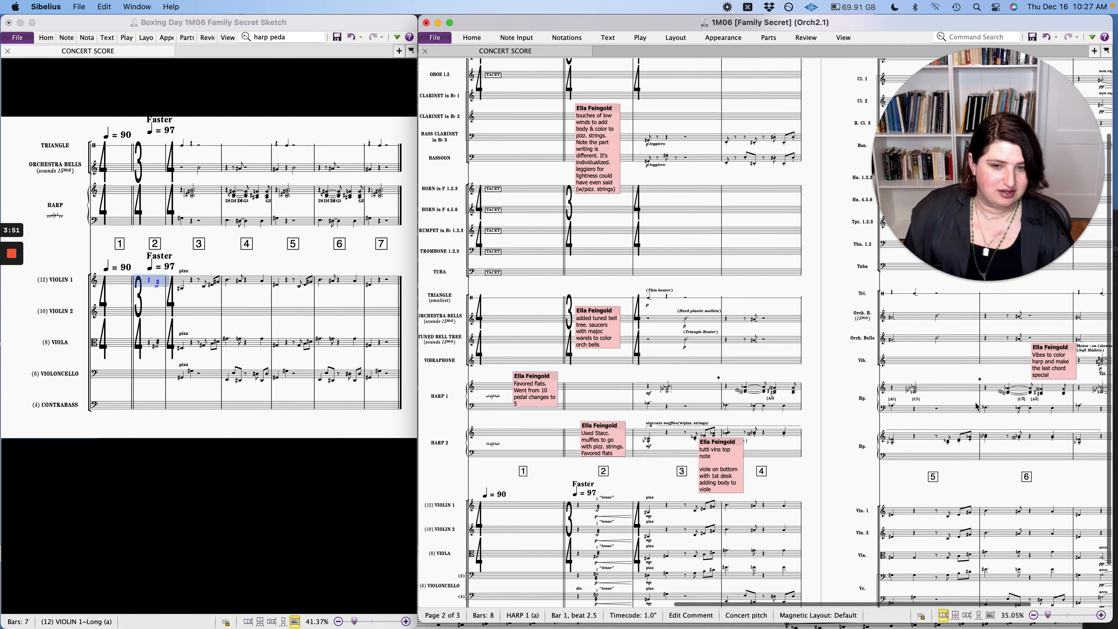
scroll(975, 406, "right", 2)
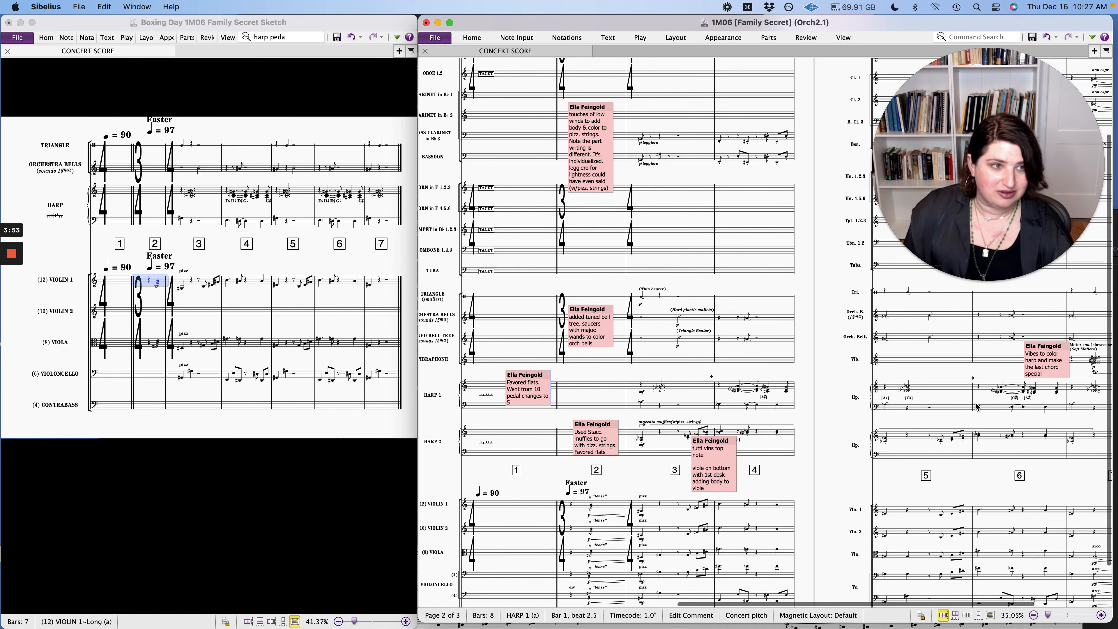
scroll(975, 406, "down", 1)
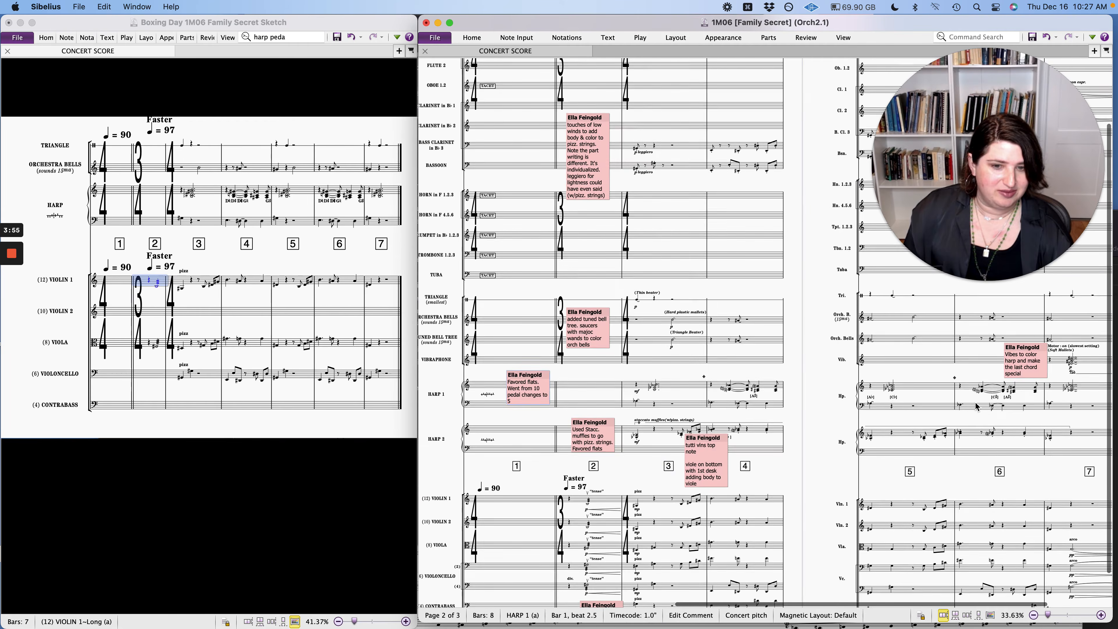
scroll(975, 406, "down", 1)
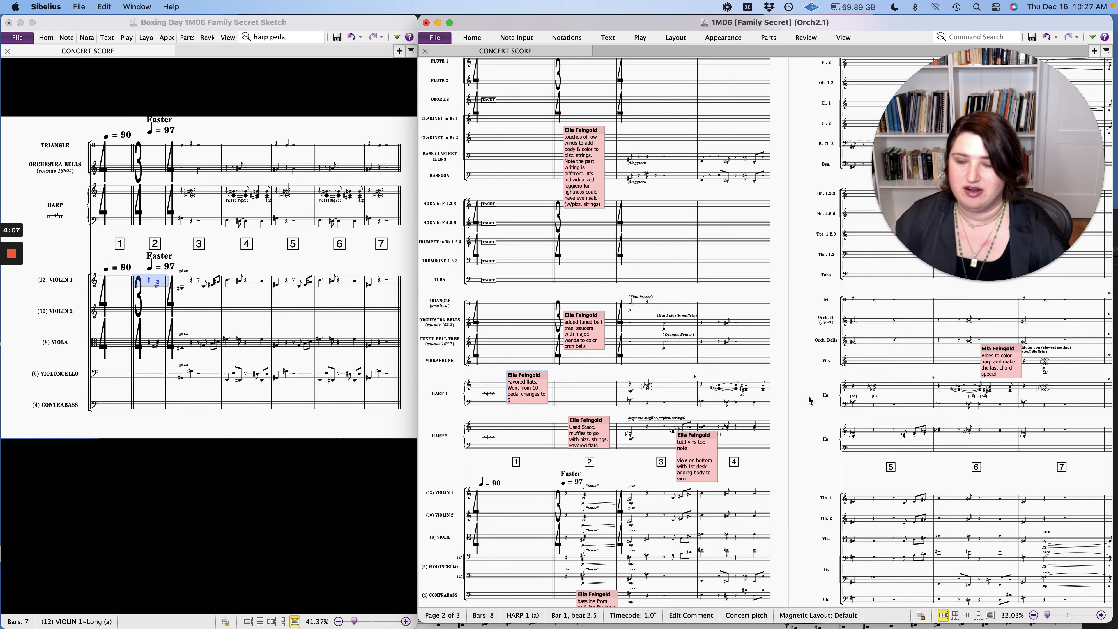
left_click(752, 374)
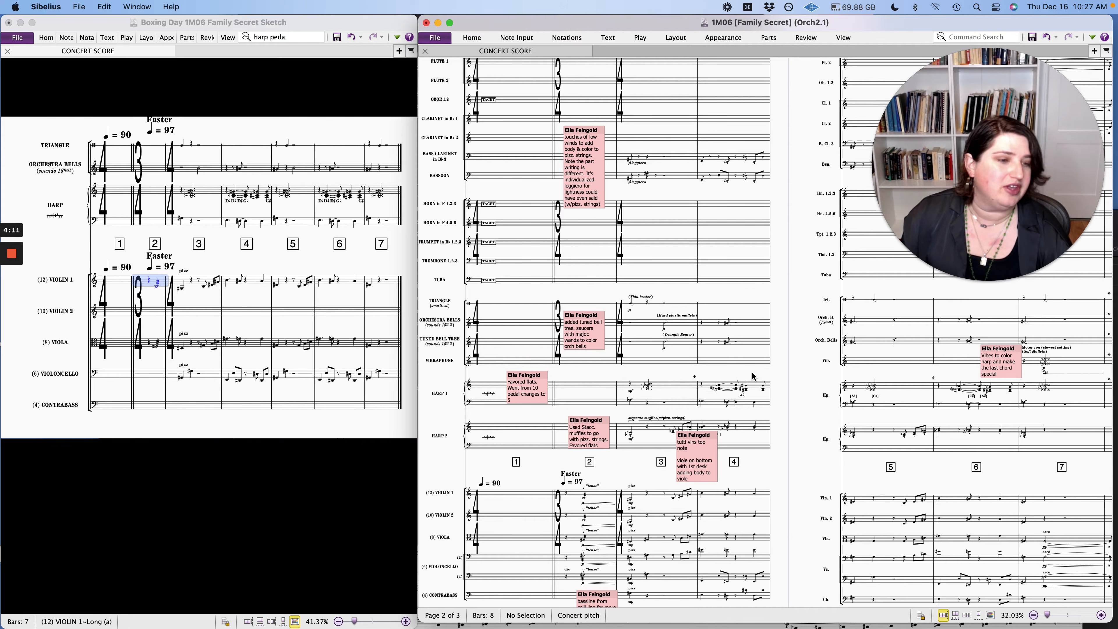
scroll(751, 371, "down", 3)
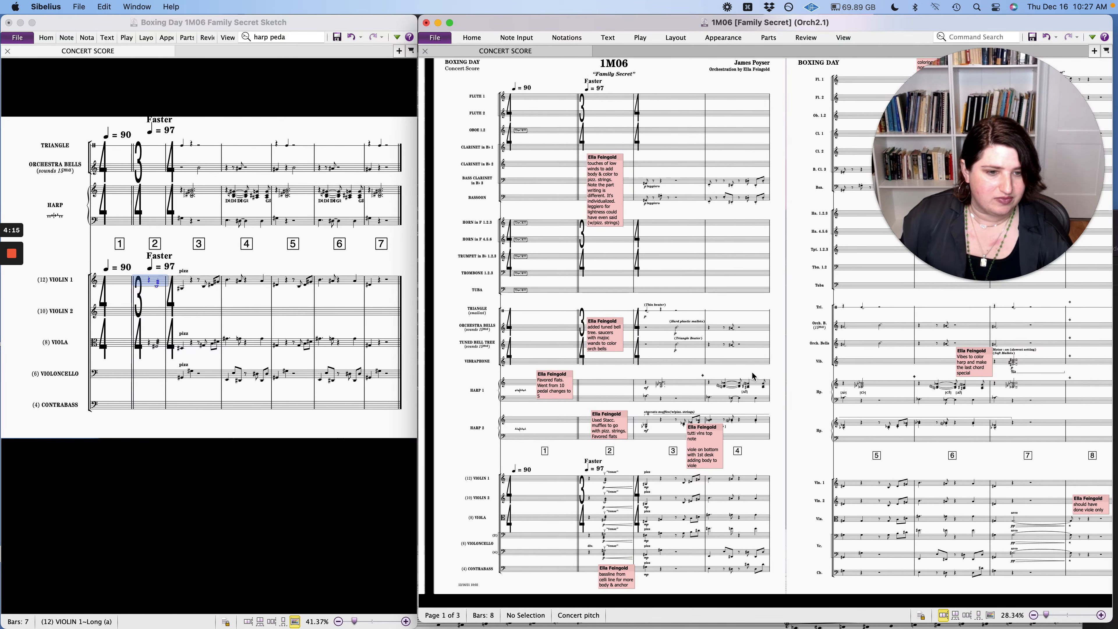
scroll(751, 371, "right", 1)
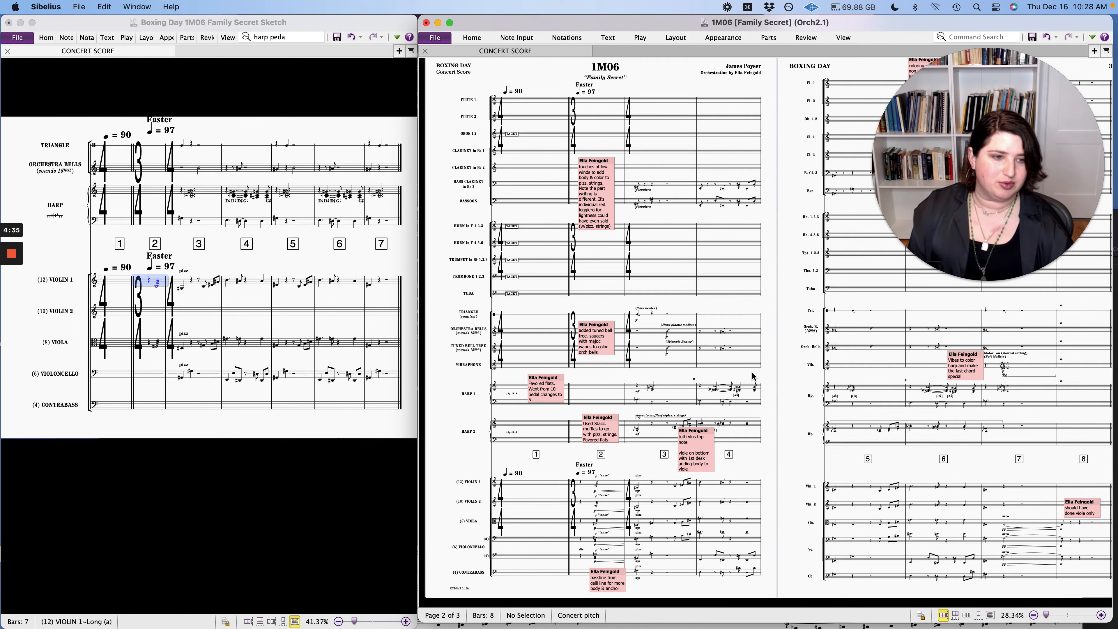
scroll(751, 374, "right", 2)
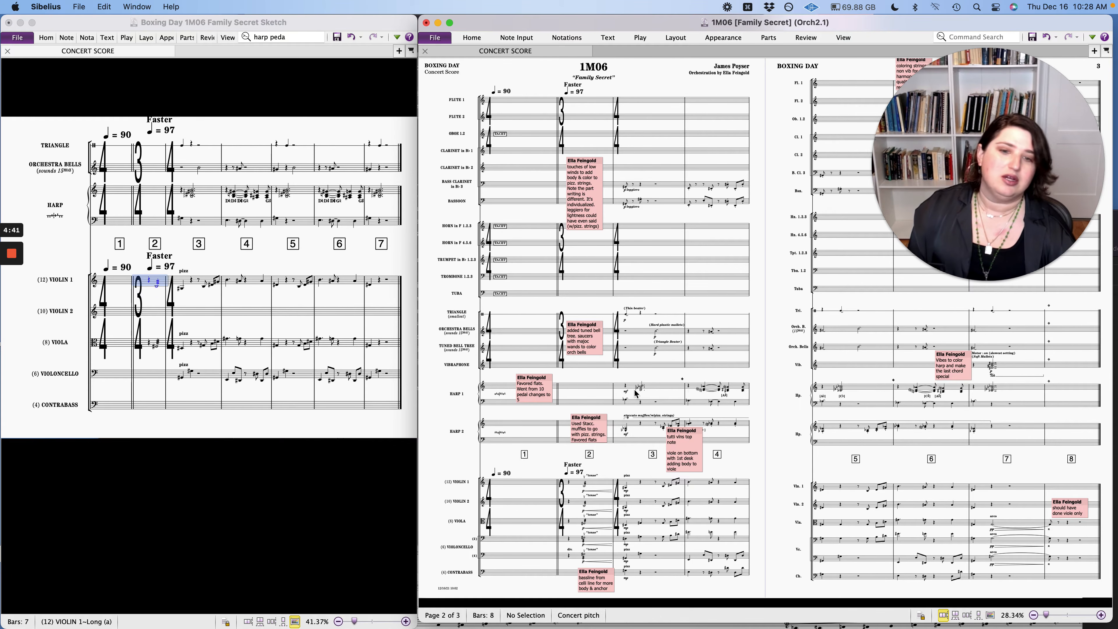
Delete the Harp 1 "Favored flats" comment and move the "tutti vlns top note" comment onto the violin staves in bar 4.
double_click(542, 388)
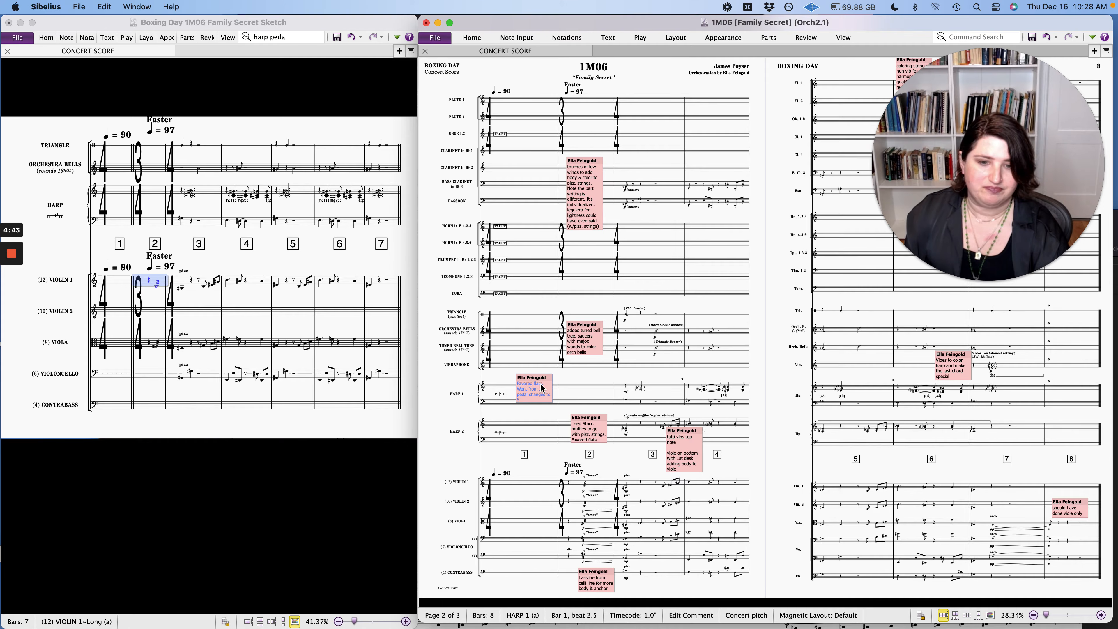
key("Delete")
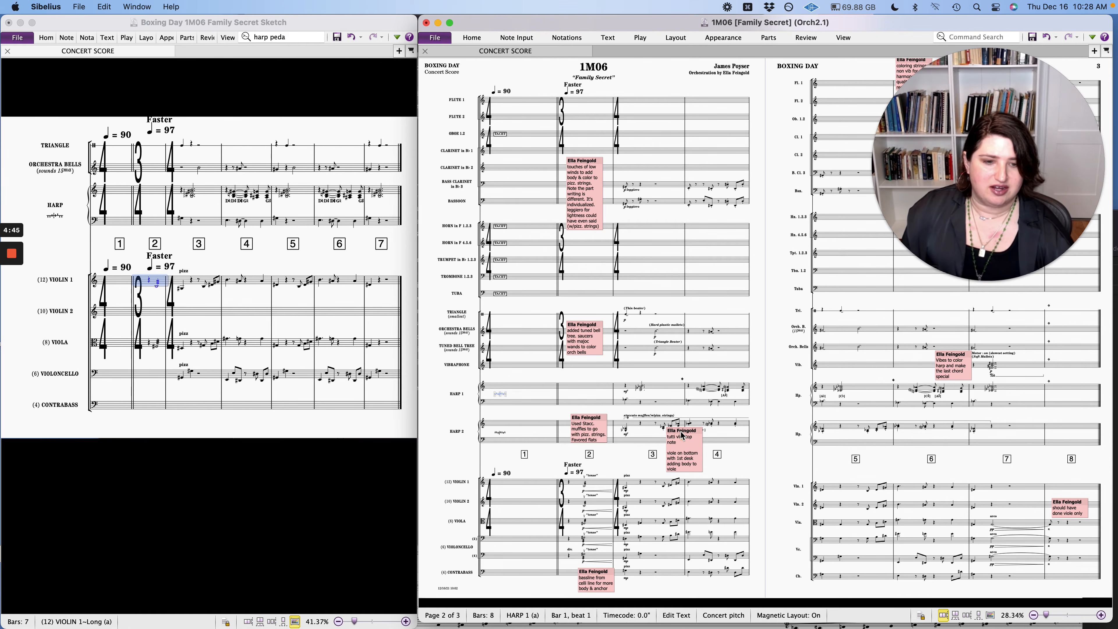
left_click_drag(682, 436, 713, 483)
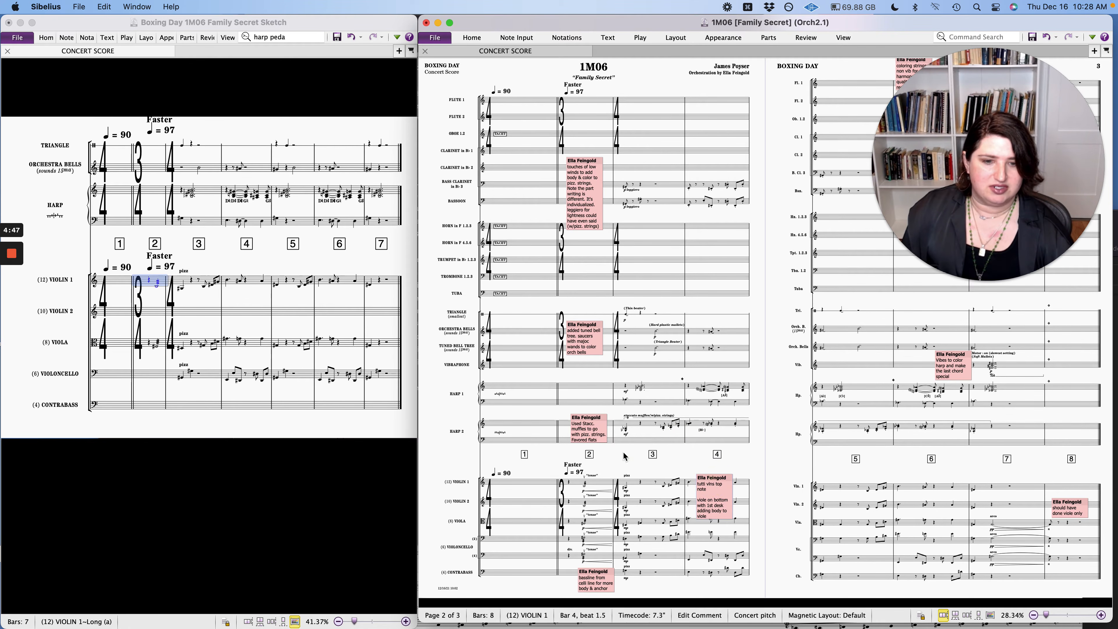
Delete the Harp 2 comment about using staccato muffles to go with the pizzicato strings.
left_click_drag(598, 419, 588, 413)
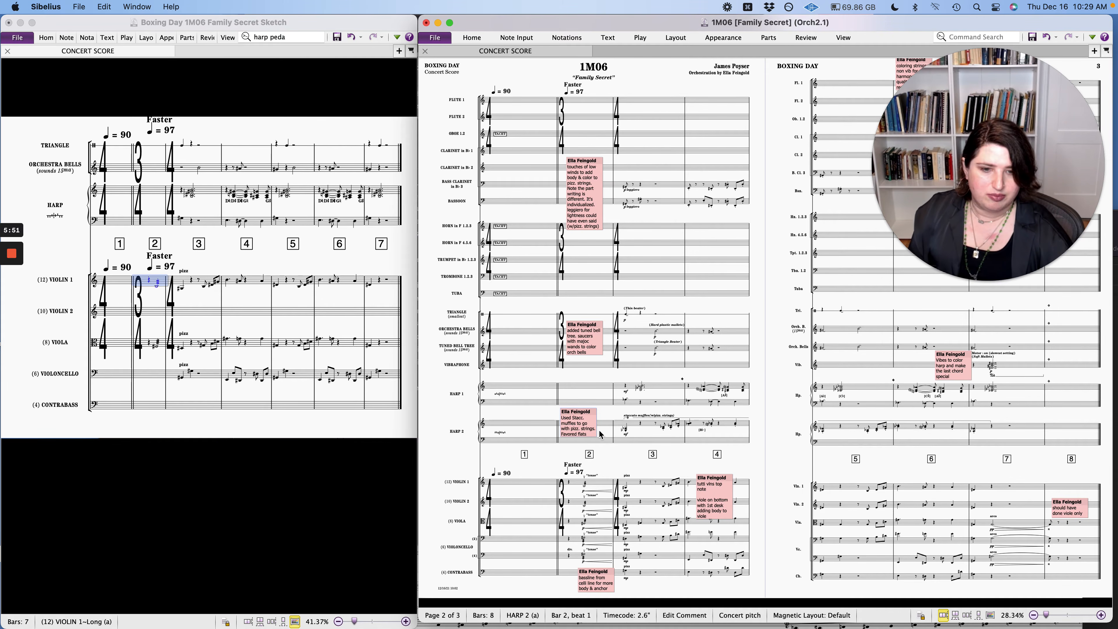
left_click(583, 428)
key("Delete")
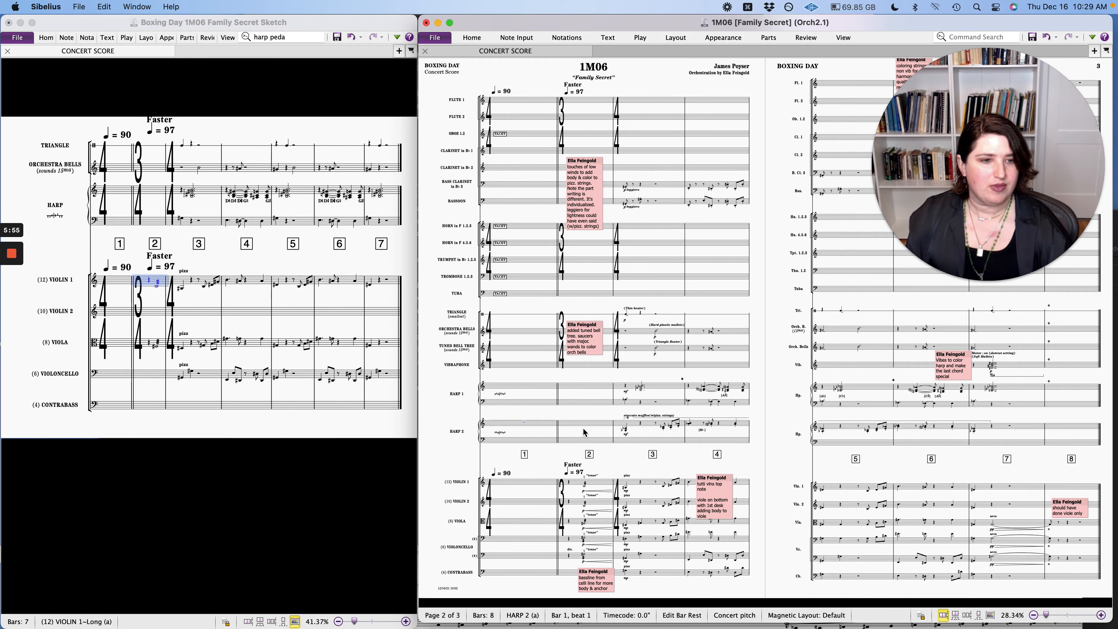
Check the orchestra bells and tuned bell tree in bar 3, and delete the comment about the added tuned bell tree.
scroll(583, 427, "up", 1)
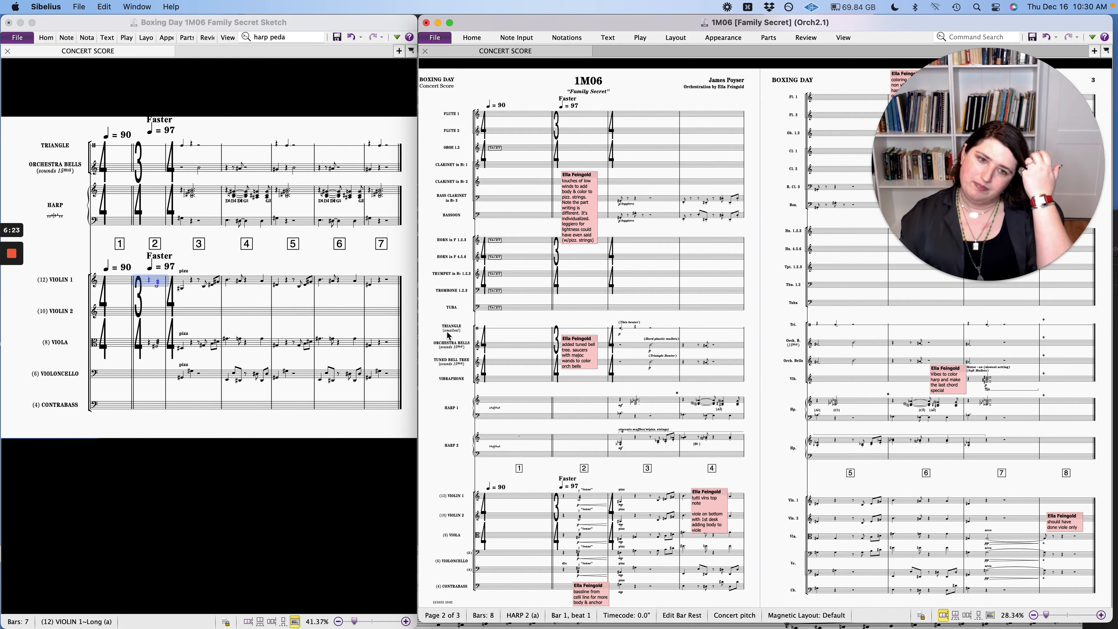
left_click(642, 350)
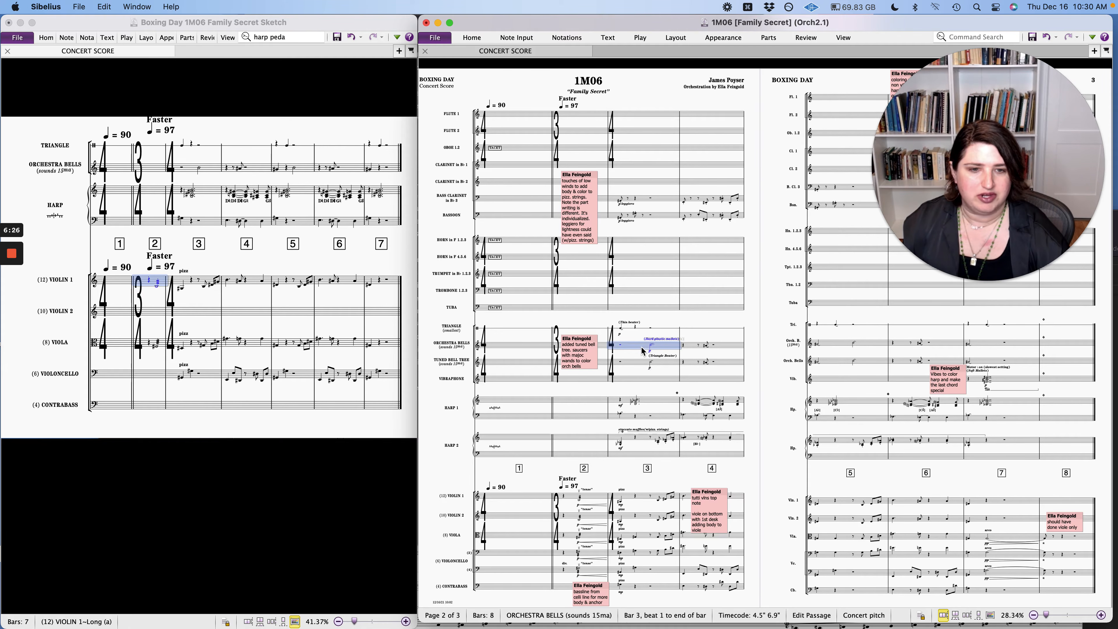
scroll(641, 346, "down", 2)
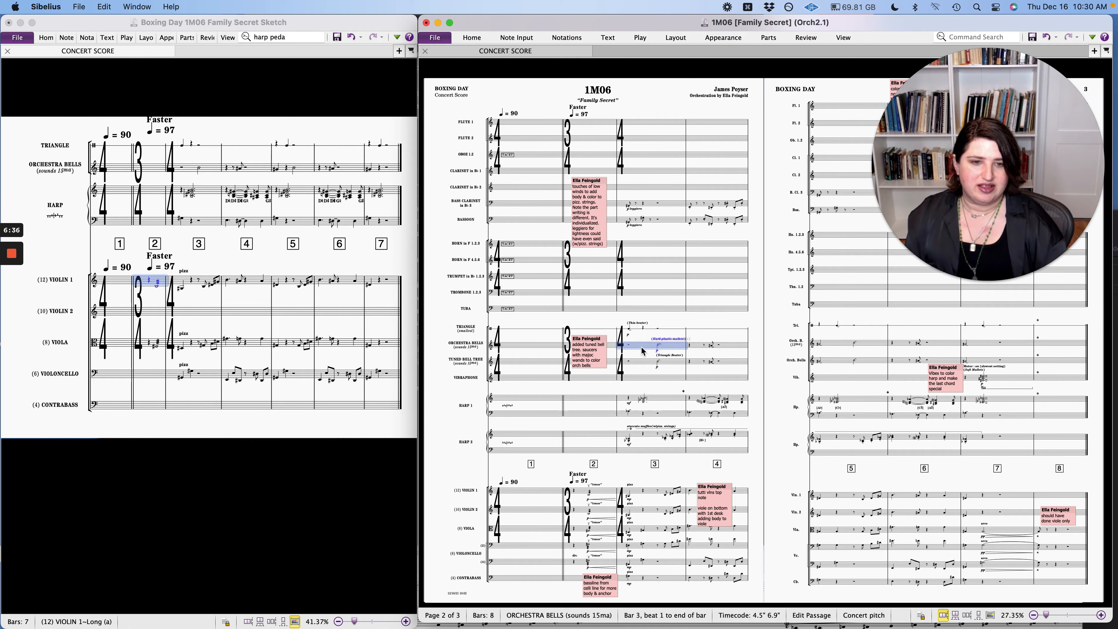
left_click(641, 353)
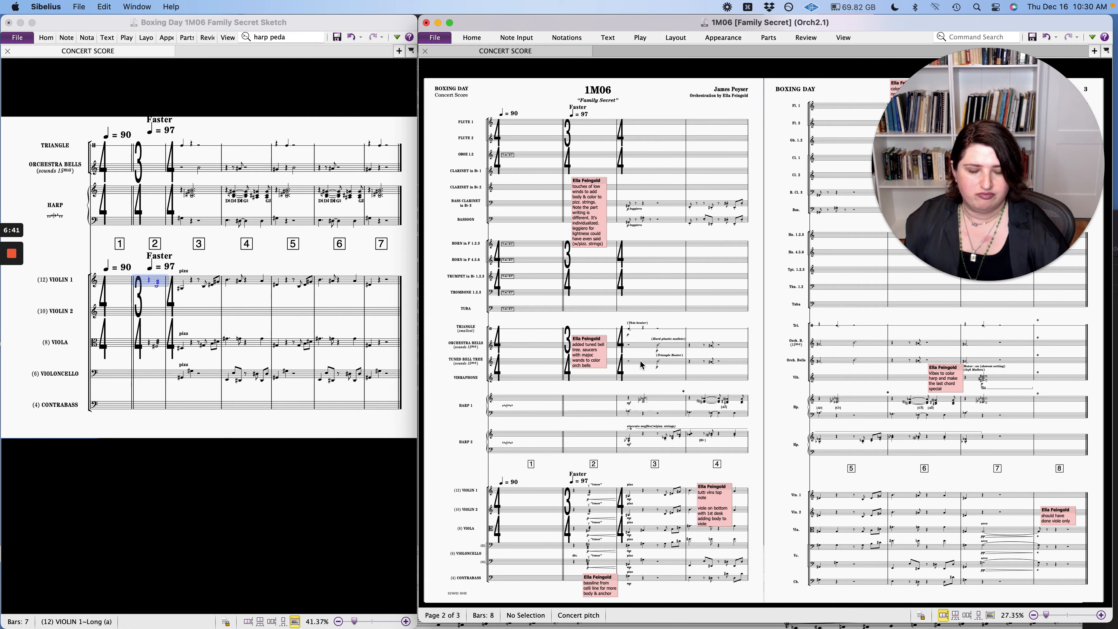
left_click(641, 363)
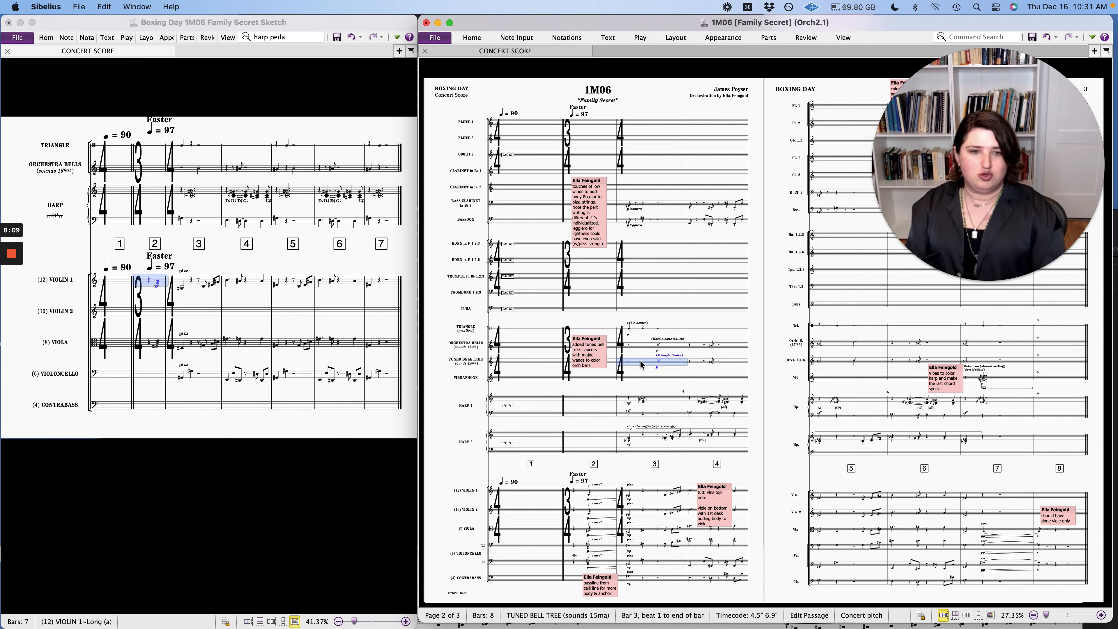
left_click(641, 349)
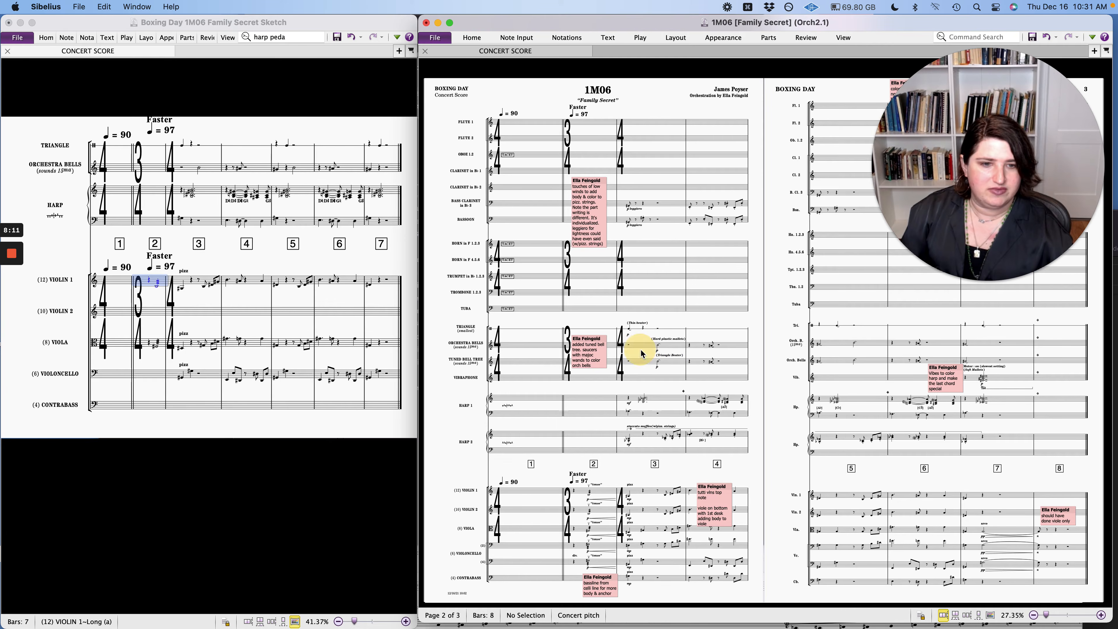
double_click(596, 360)
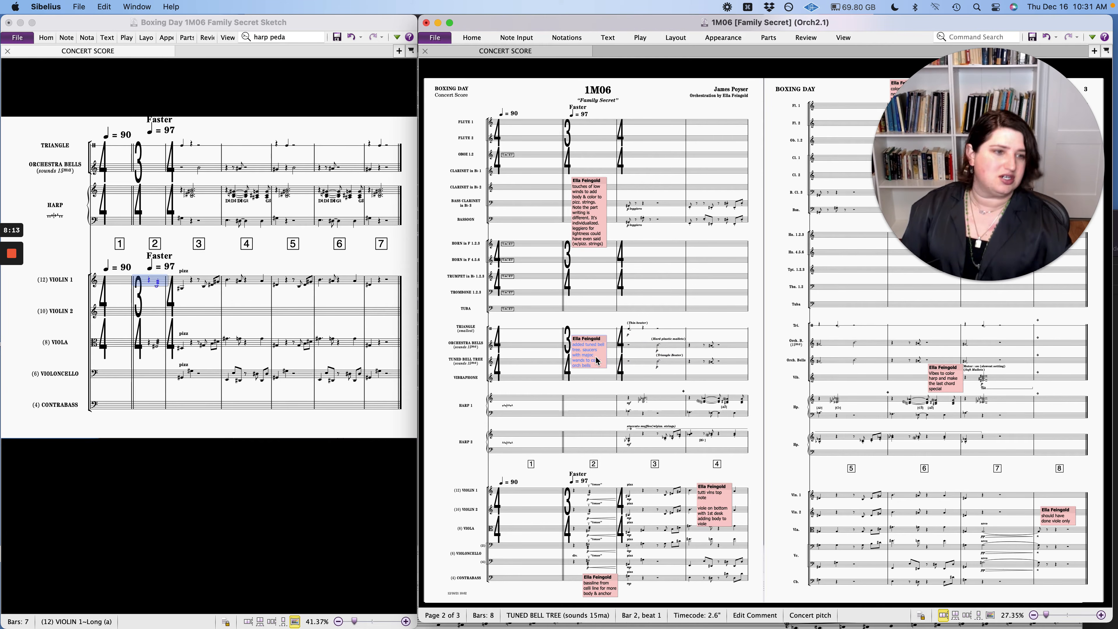
key("Delete")
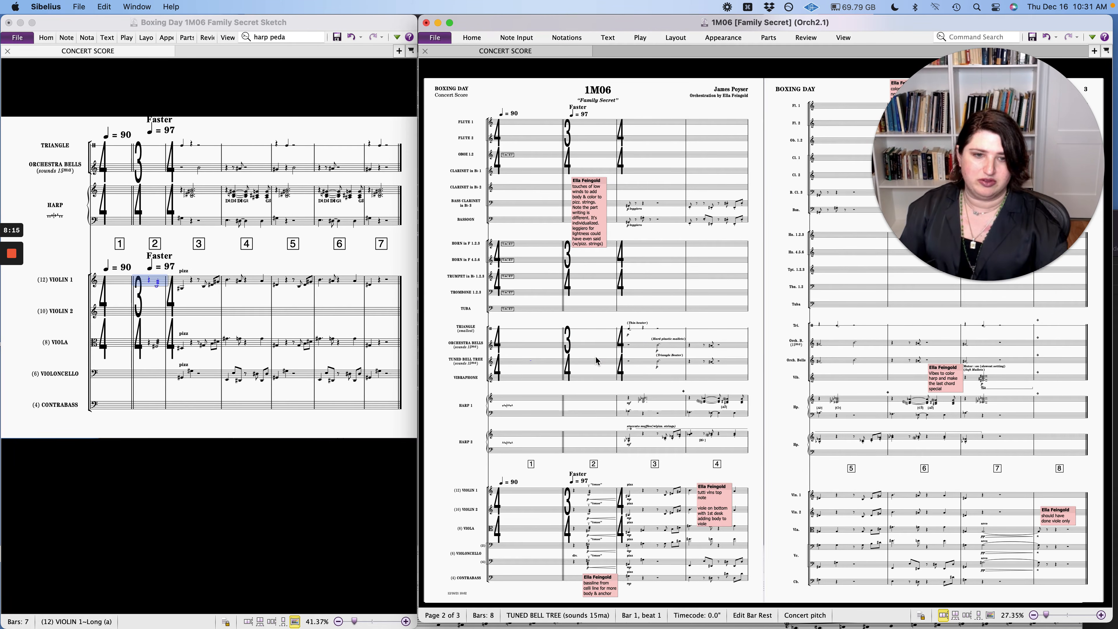
Move the "Vibes to color harp" comment from bar 6 to the end of bar 5 and select the vibraphone's bar 6.
left_click_drag(951, 366, 896, 344)
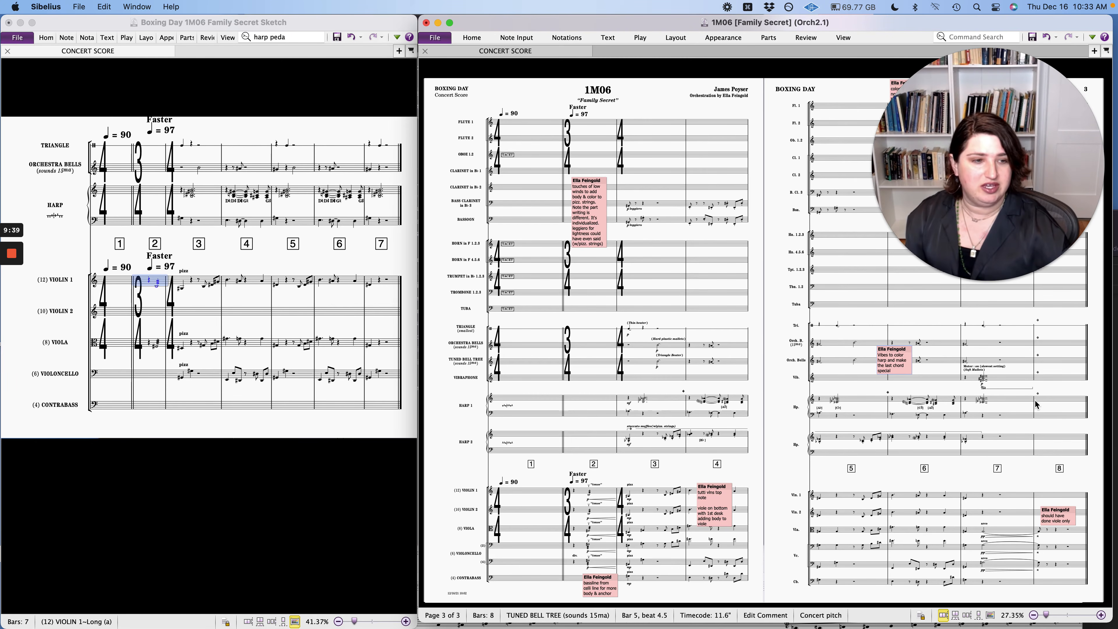
left_click(942, 378)
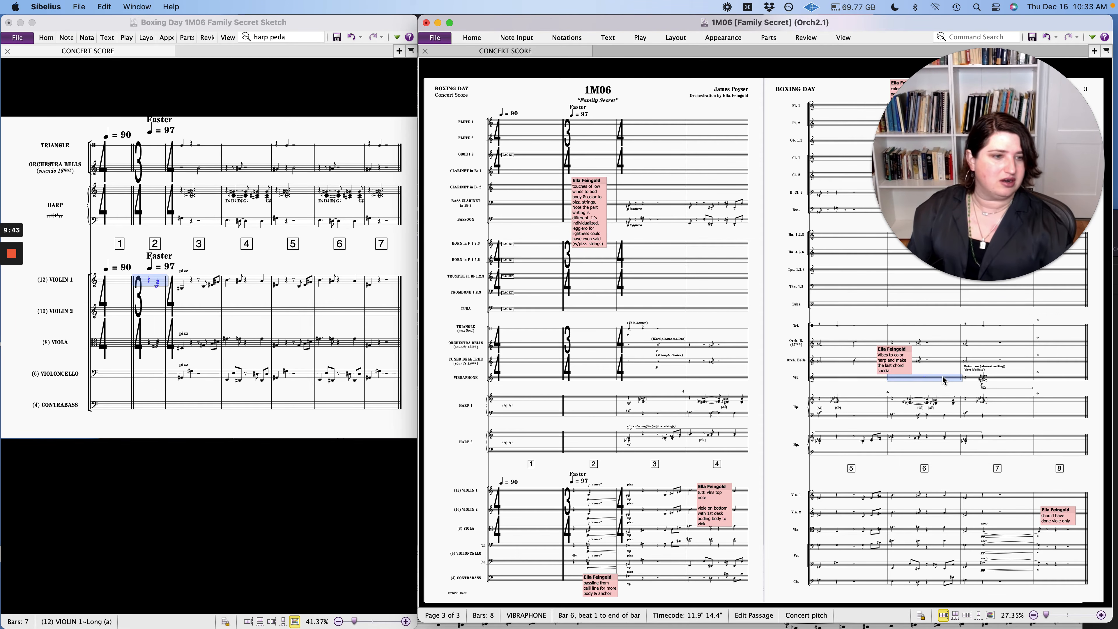
Delete the comment about the vibes coloring the harp at the end of bar 5.
left_click(900, 367)
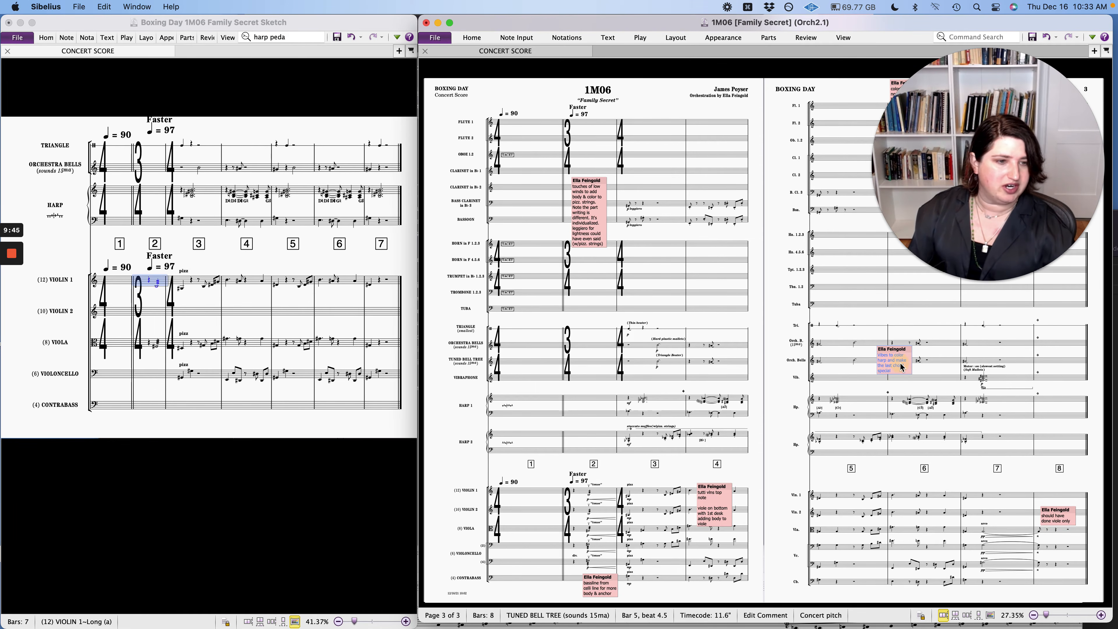
key("Delete")
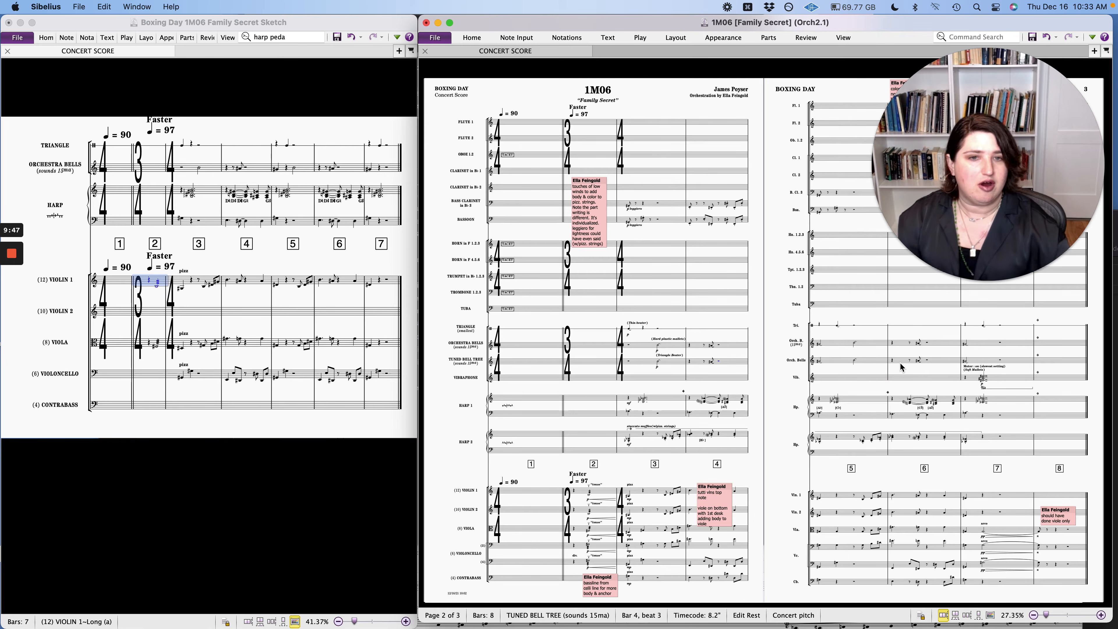
scroll(901, 366, "down", 1)
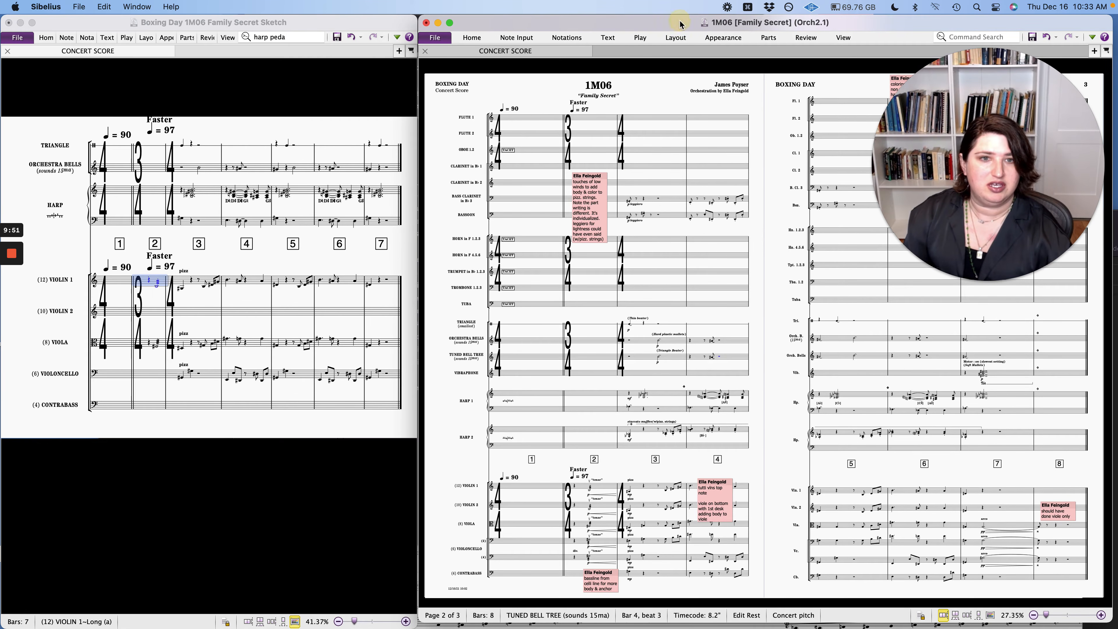
Reposition and resize the full orchestration window so it sits beside the sketch without covering it.
left_click_drag(680, 24, 484, 24)
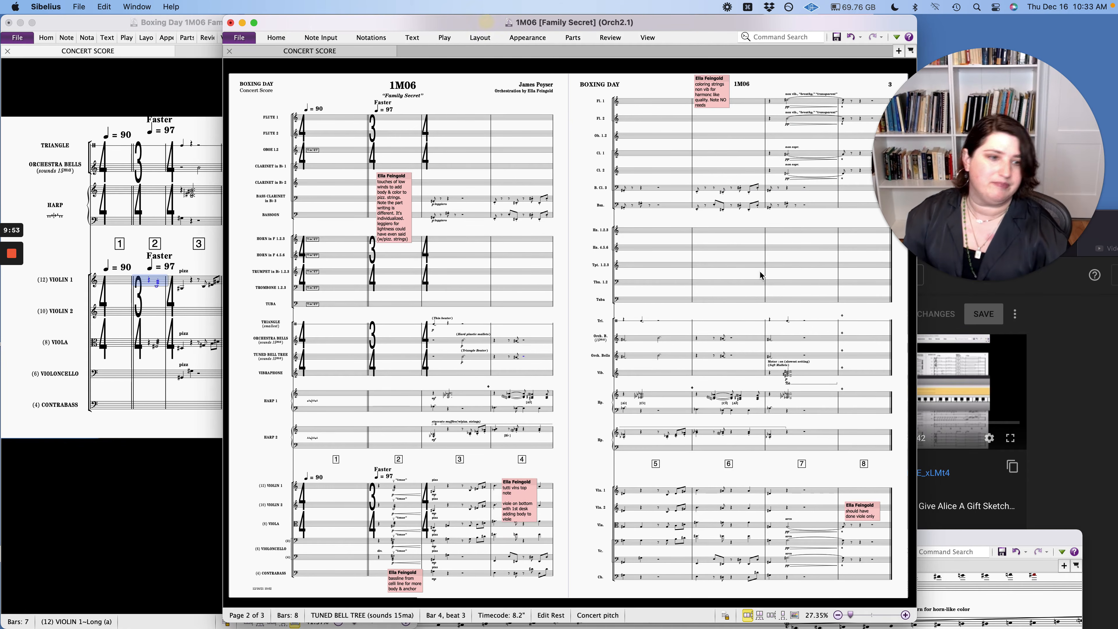
left_click_drag(917, 334, 1056, 349)
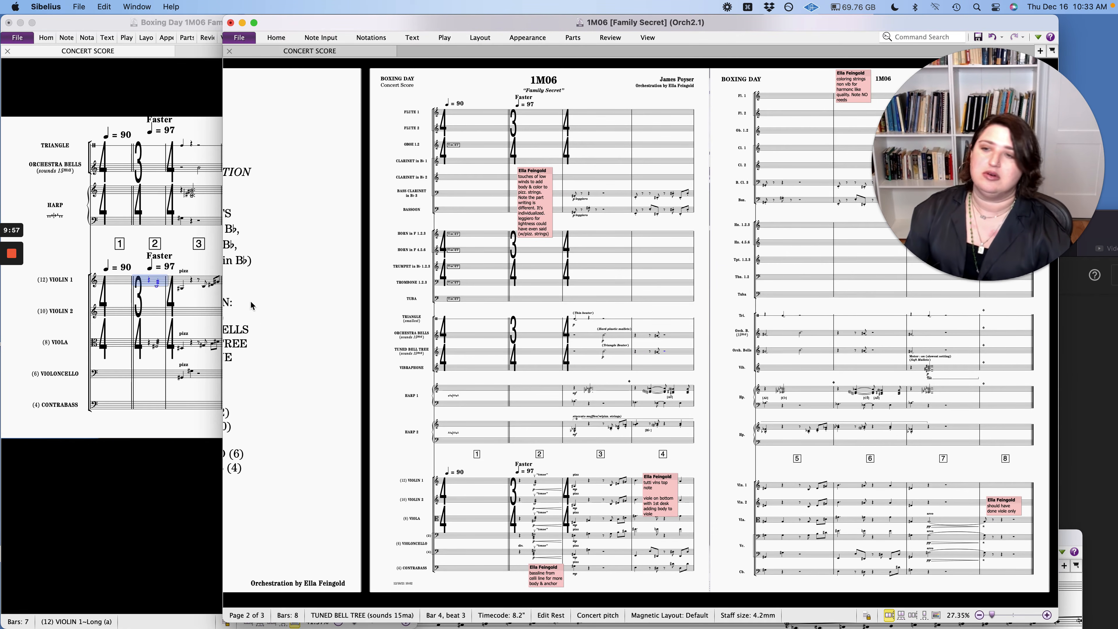
left_click_drag(225, 244, 428, 261)
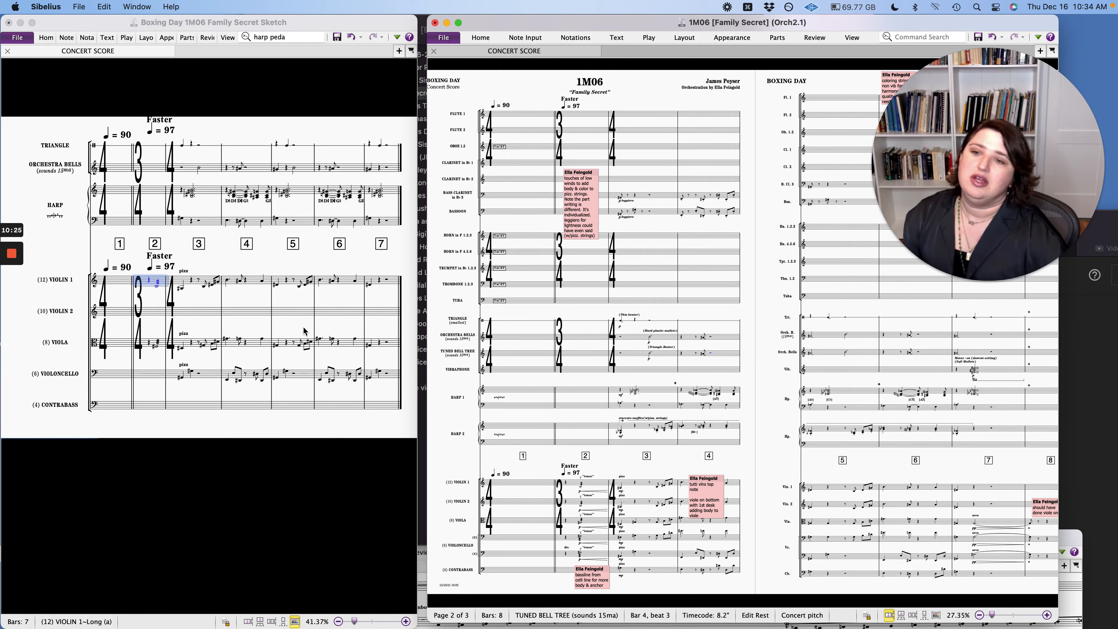
Move the "tutti vlns top note" comment onto the Harp 2 staff in bar 3 to uncover the string staves for comparison with the sketch.
left_click(703, 481)
left_click_drag(703, 481, 672, 423)
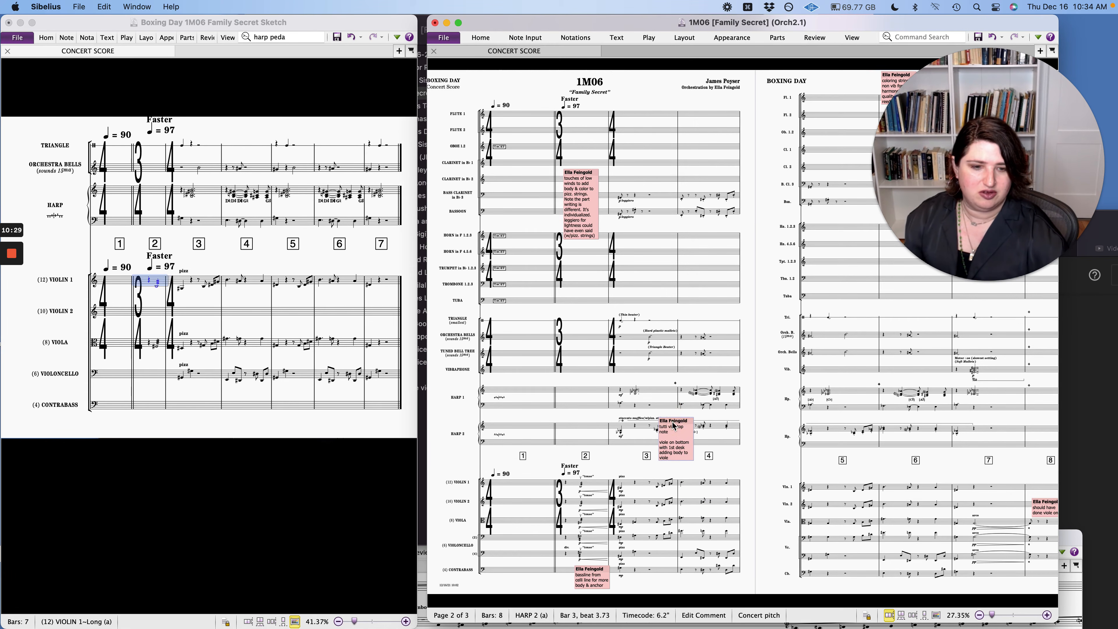
scroll(649, 458, "right", 3)
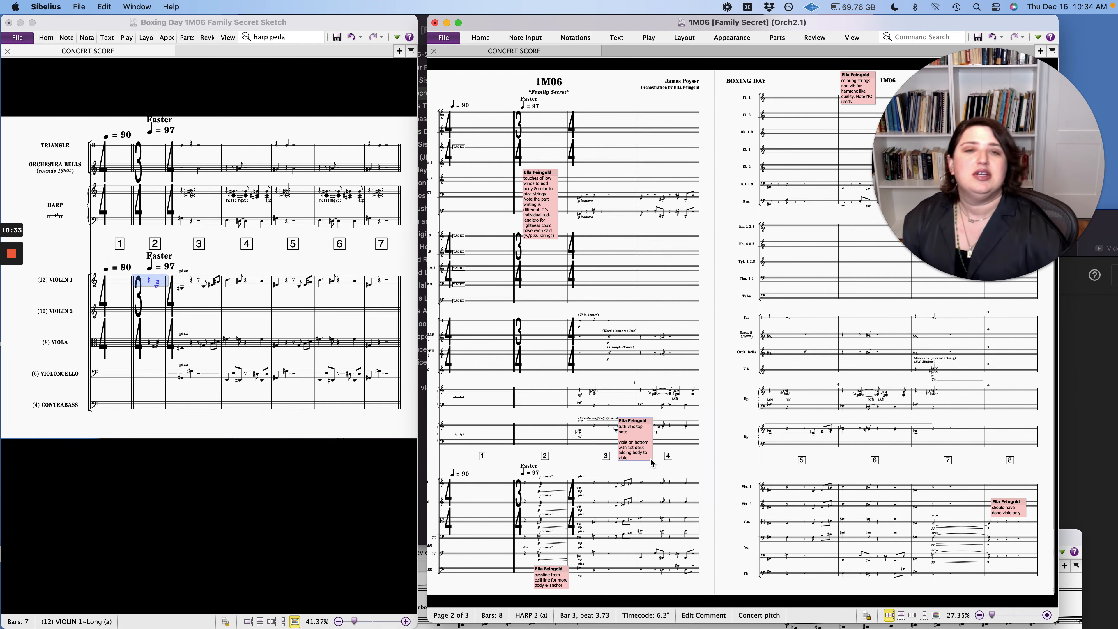
scroll(650, 461, "left", 1)
scroll(650, 460, "left", 2)
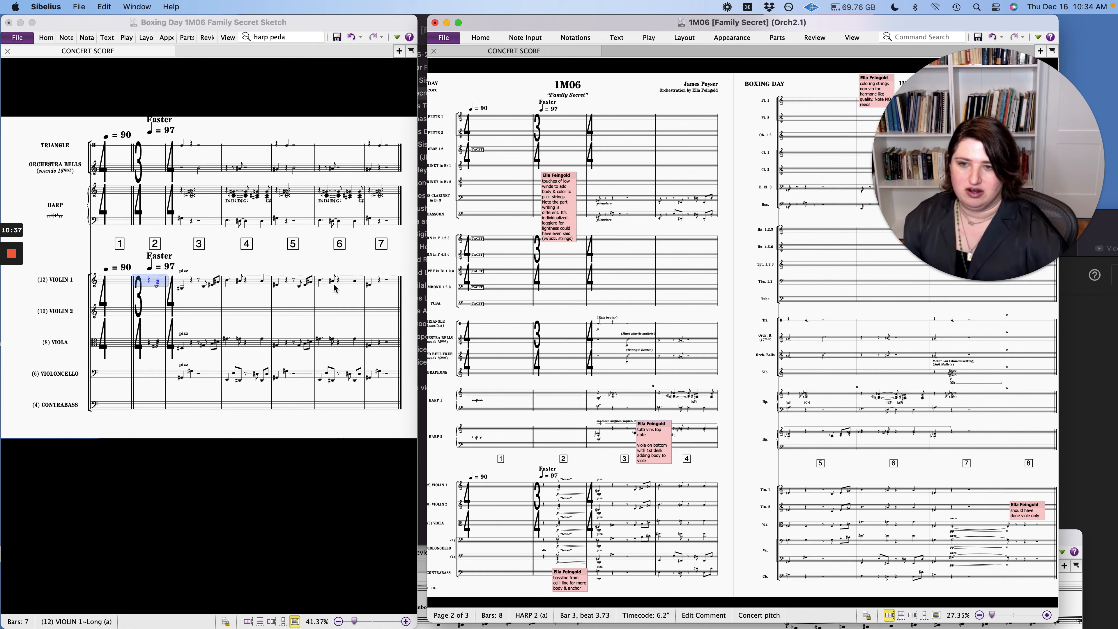
scroll(645, 541, "left", 2)
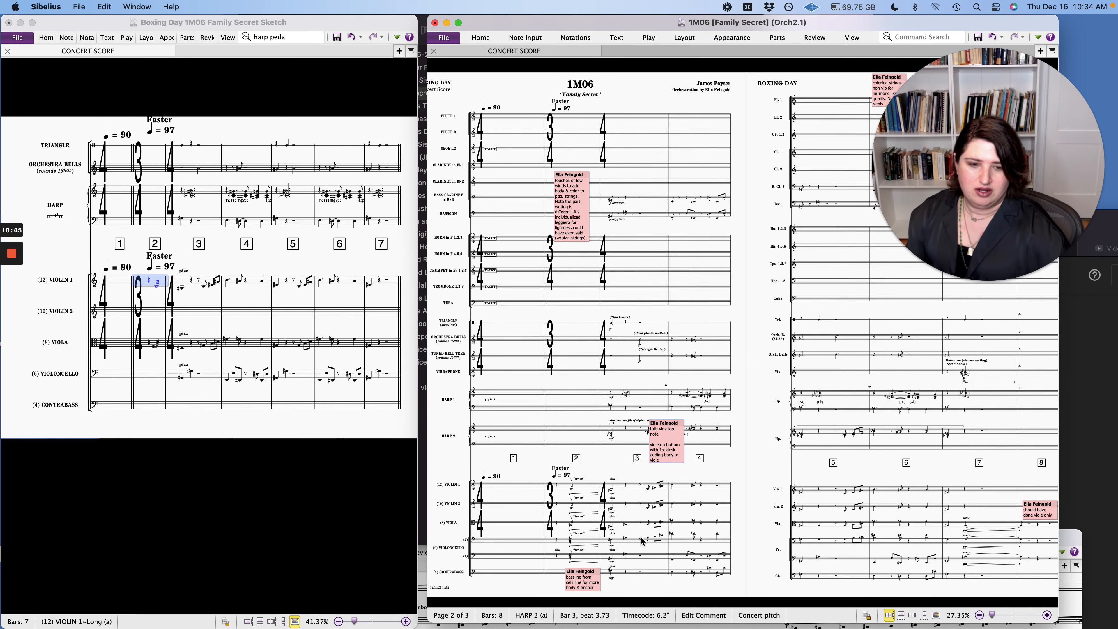
Select bar 3 of the upper cello staff to examine its pizzicato line against the other strings, and clear the selection.
left_click(632, 542)
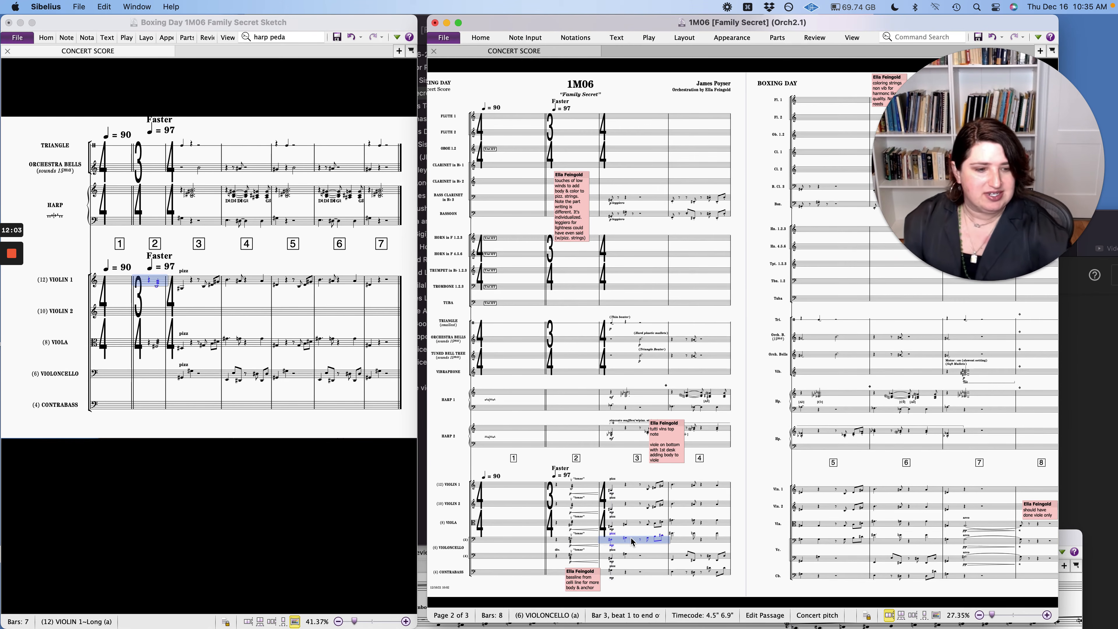
scroll(631, 541, "right", 3)
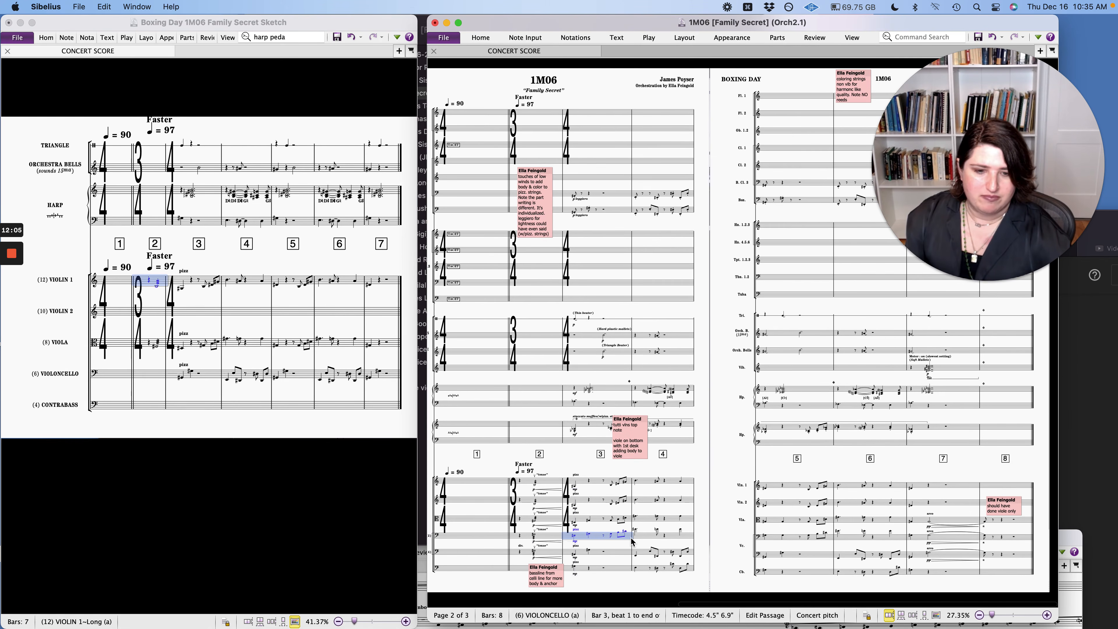
left_click(566, 463)
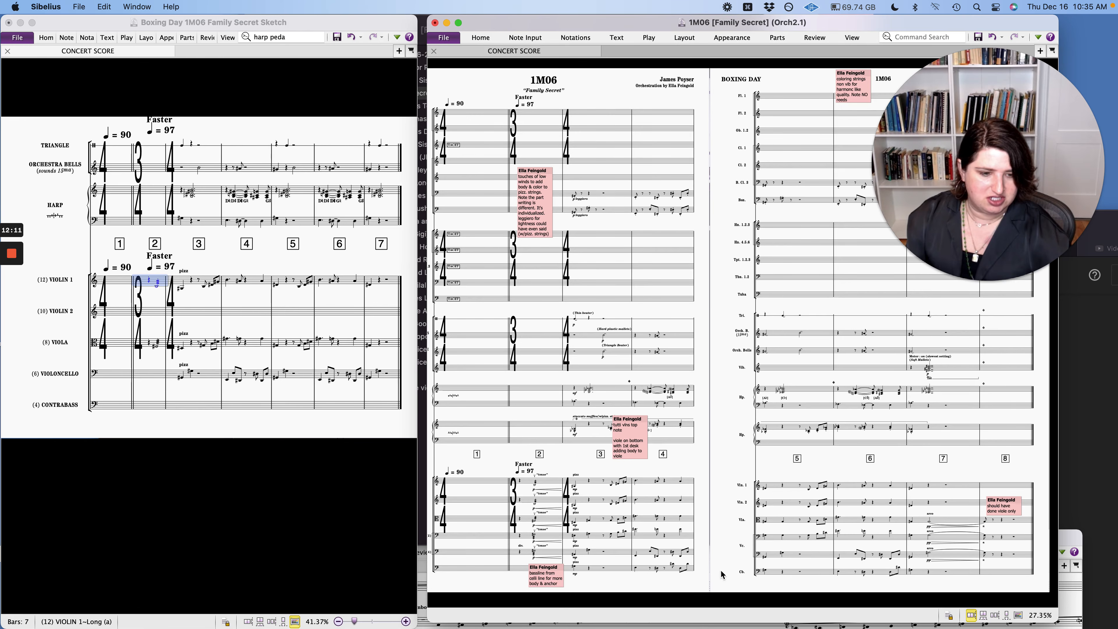
Delete the contrabass comment about the bassline from the cello line and the "tutti vlns top note" comment.
left_click(542, 581)
key("Delete")
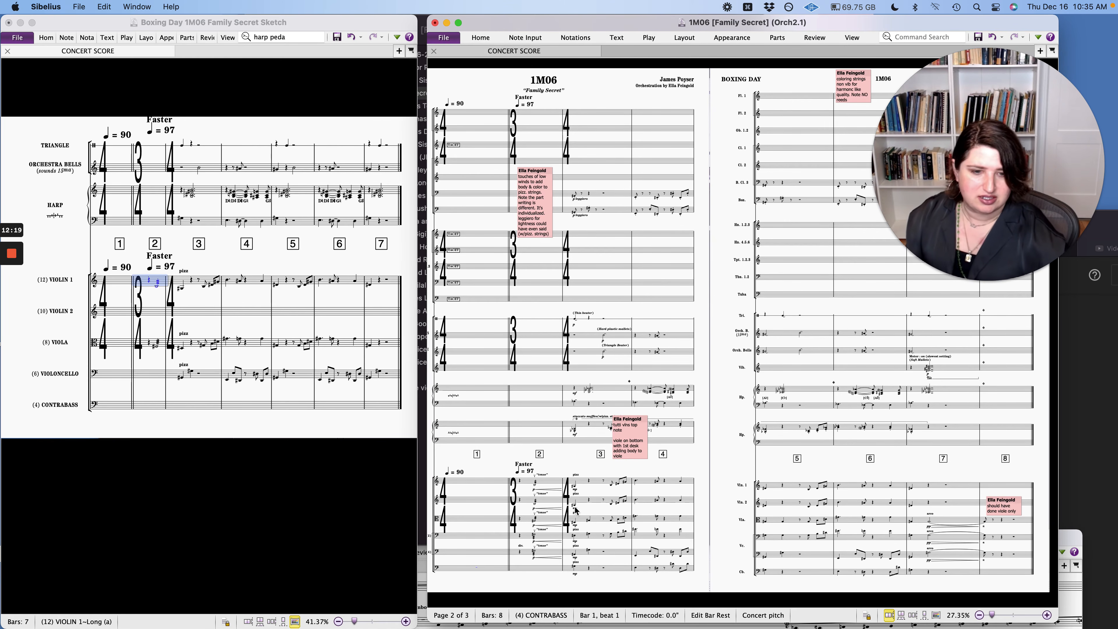
left_click(627, 426)
key("Delete")
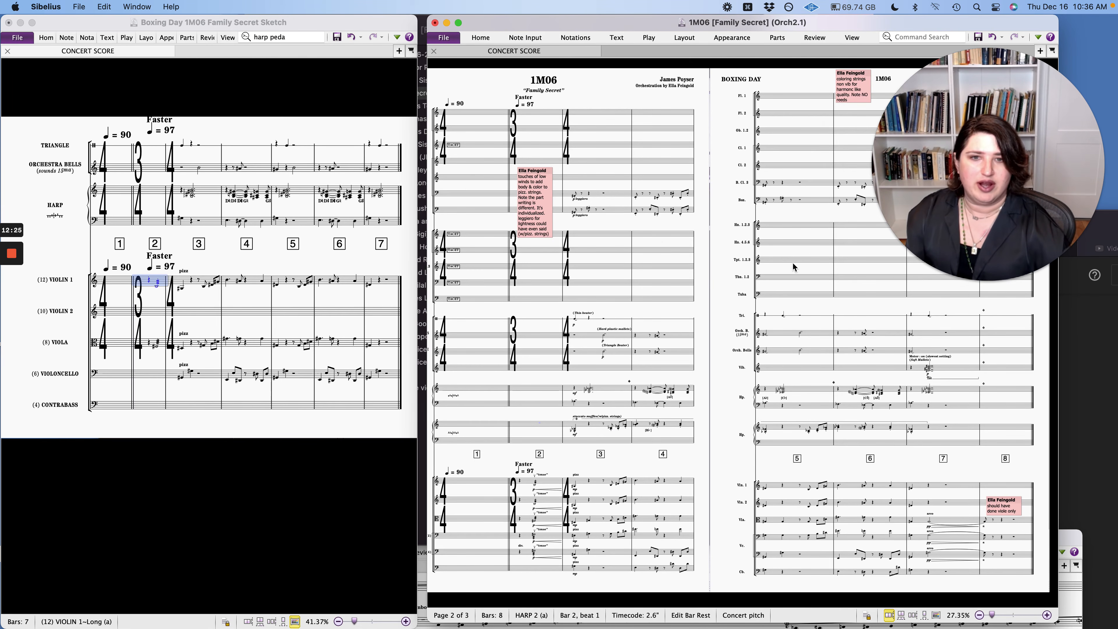
Move the "touches of low winds" comment down onto the percussion staves in bar 2, and widen and reposition the orchestration window to show both pages.
left_click_drag(537, 205, 539, 368)
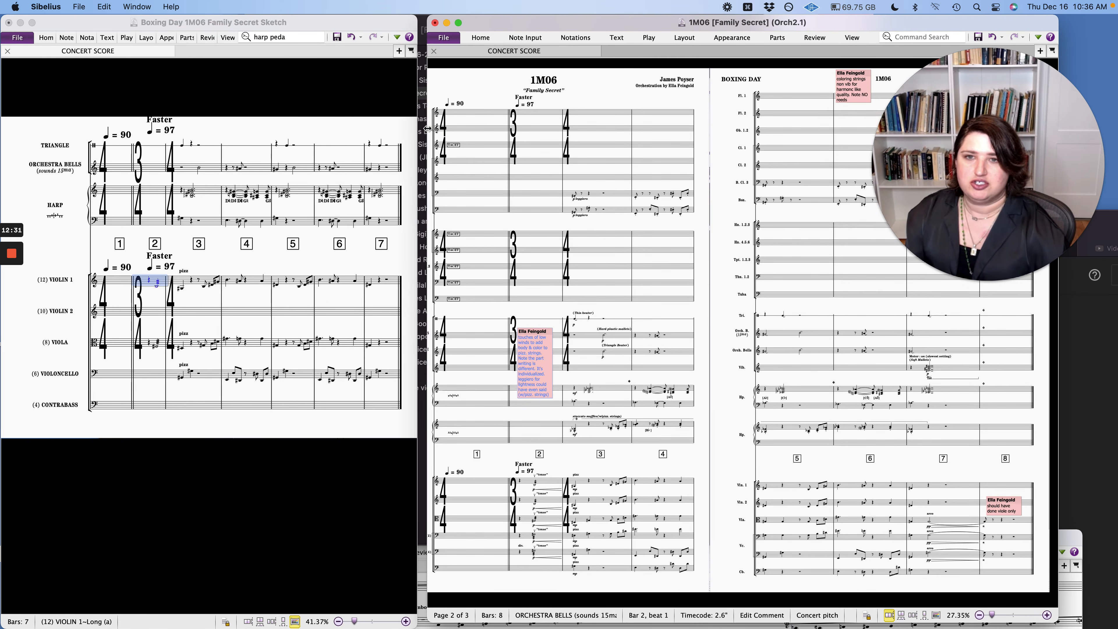
left_click_drag(427, 128, 355, 128)
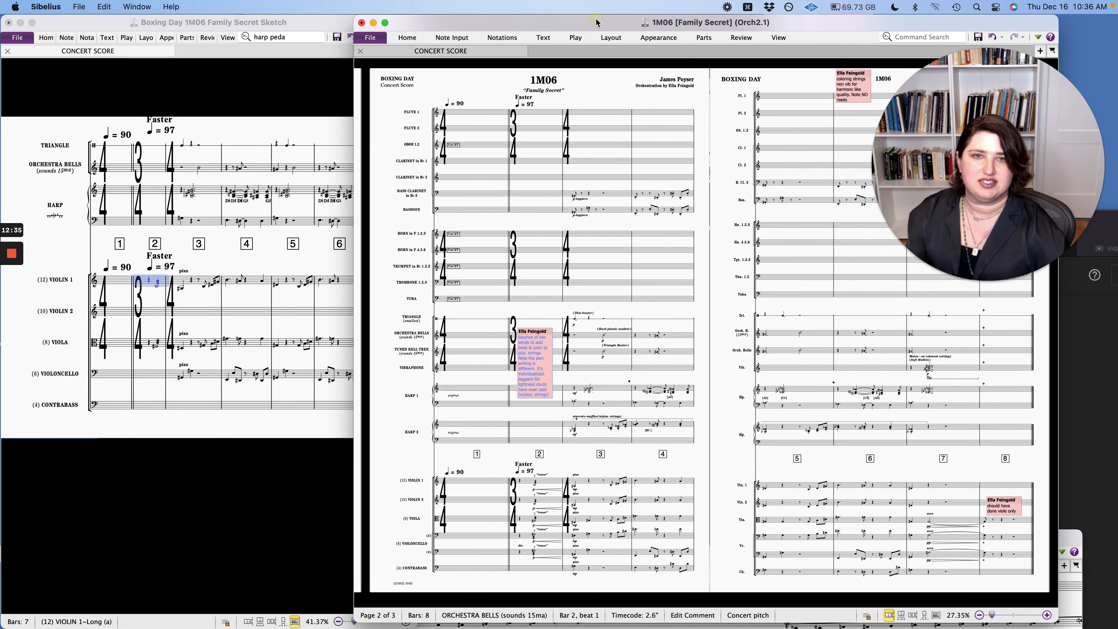
left_click_drag(597, 22, 450, 21)
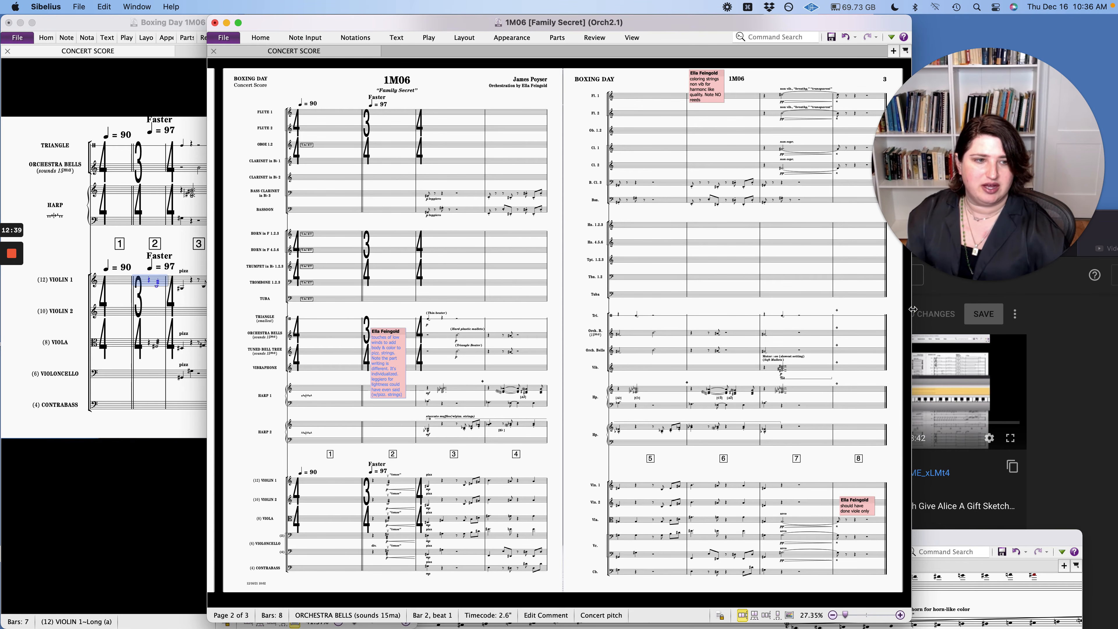
left_click_drag(910, 314, 1004, 310)
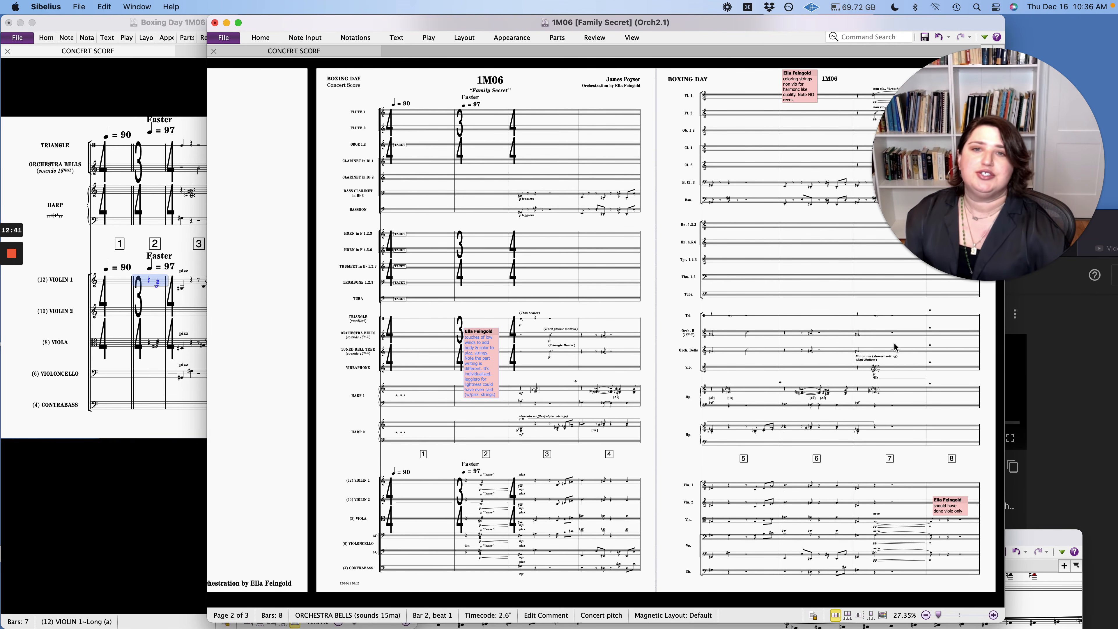
left_click_drag(786, 25, 711, 24)
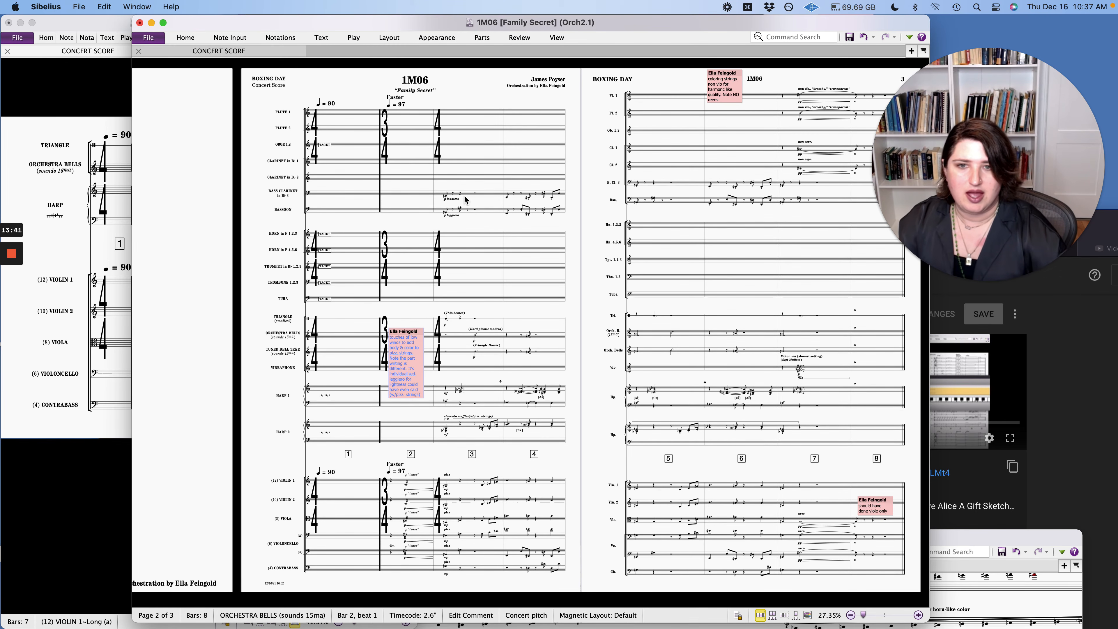
Select the bassoon's bar 3 and examine the leggiero bass clarinet and bassoon parts up close.
left_click(484, 210)
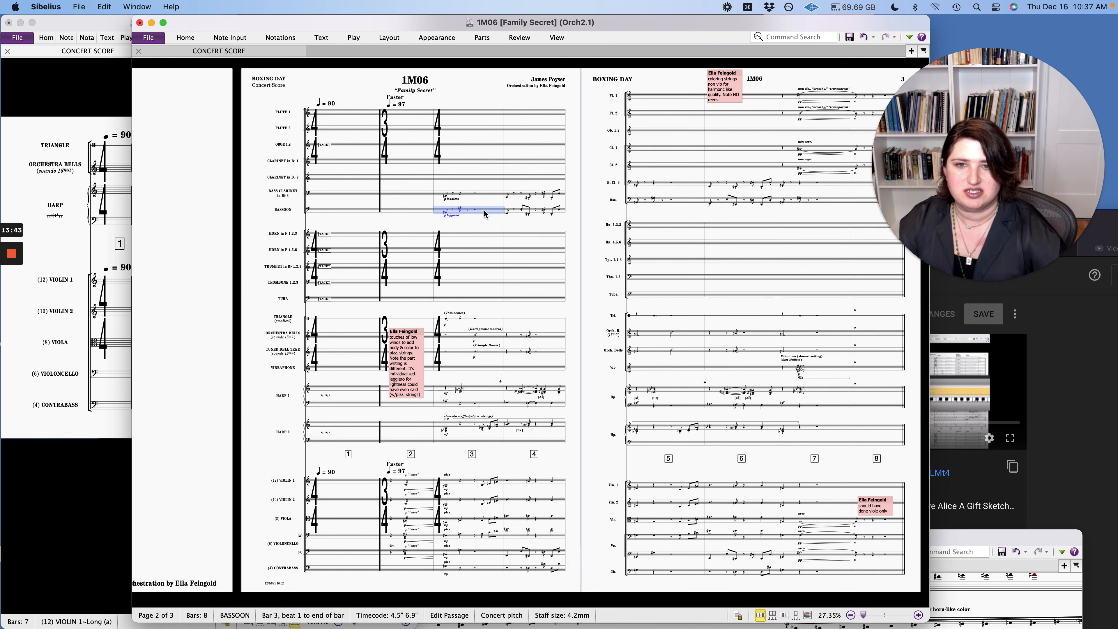
scroll(485, 214, "up", 5)
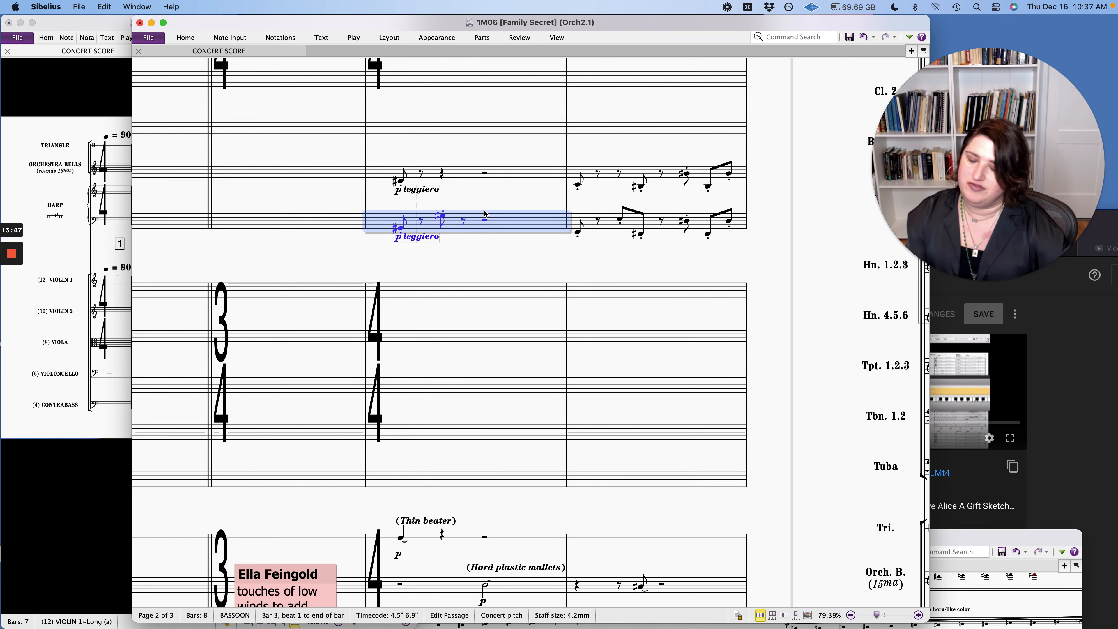
scroll(485, 214, "down", 3)
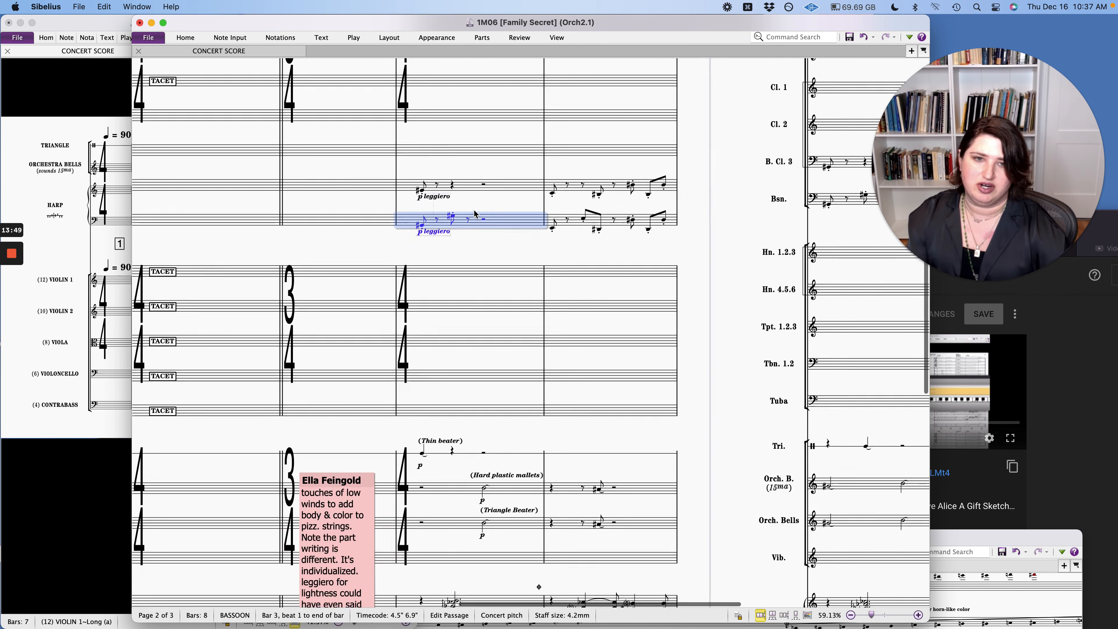
scroll(475, 214, "down", 2)
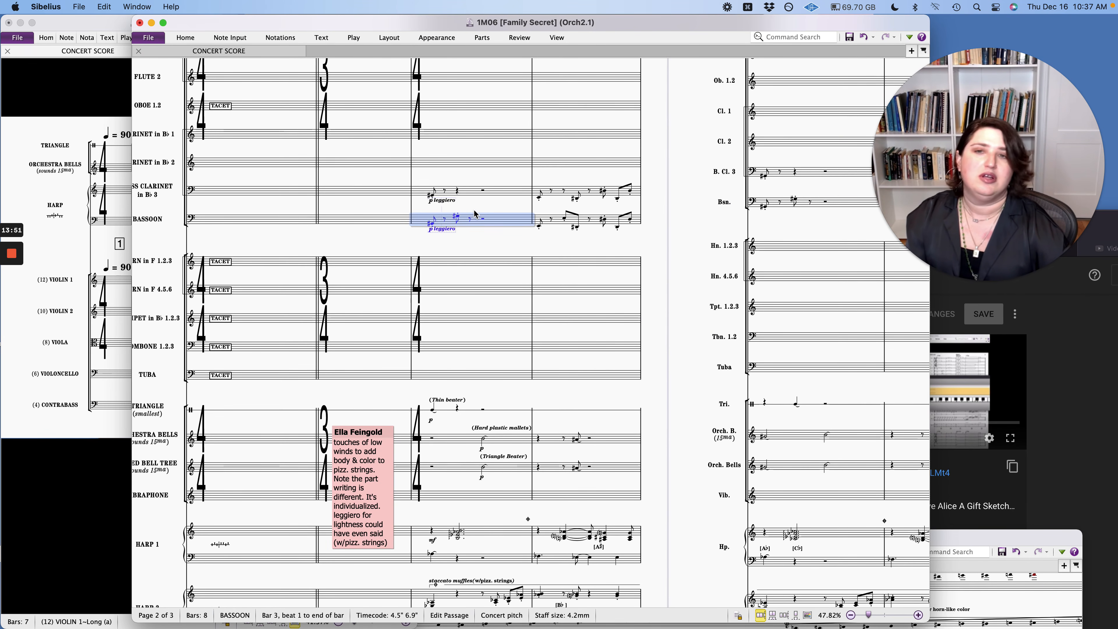
scroll(463, 214, "down", 4)
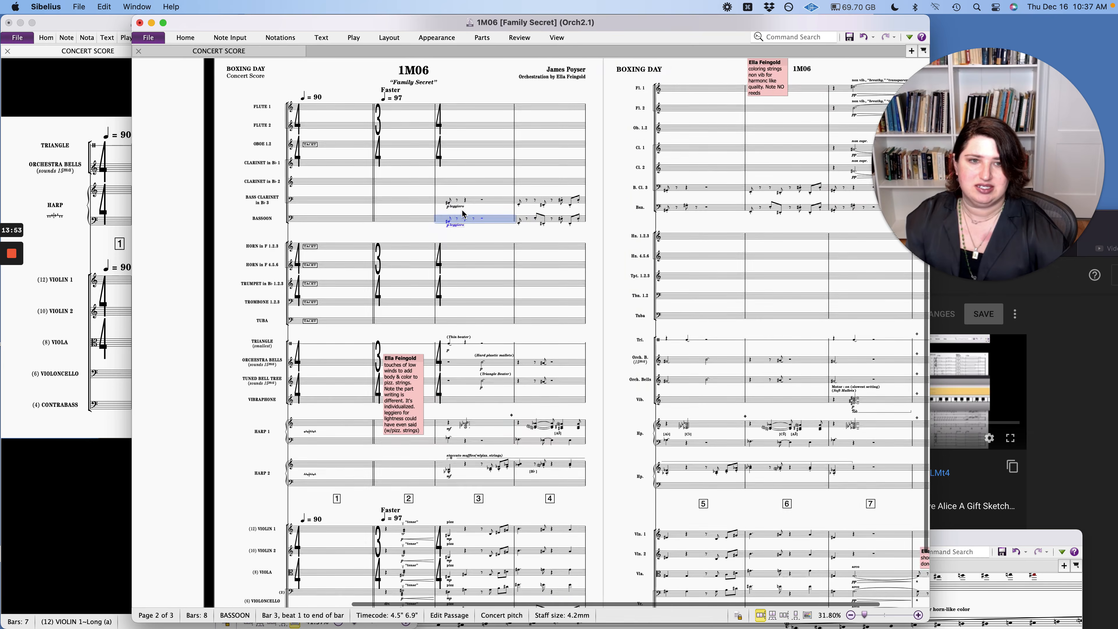
Delete the Flute 1 comment in bar 6 about coloring the strings non vib for a harmonic-like quality.
scroll(461, 210, "down", 2)
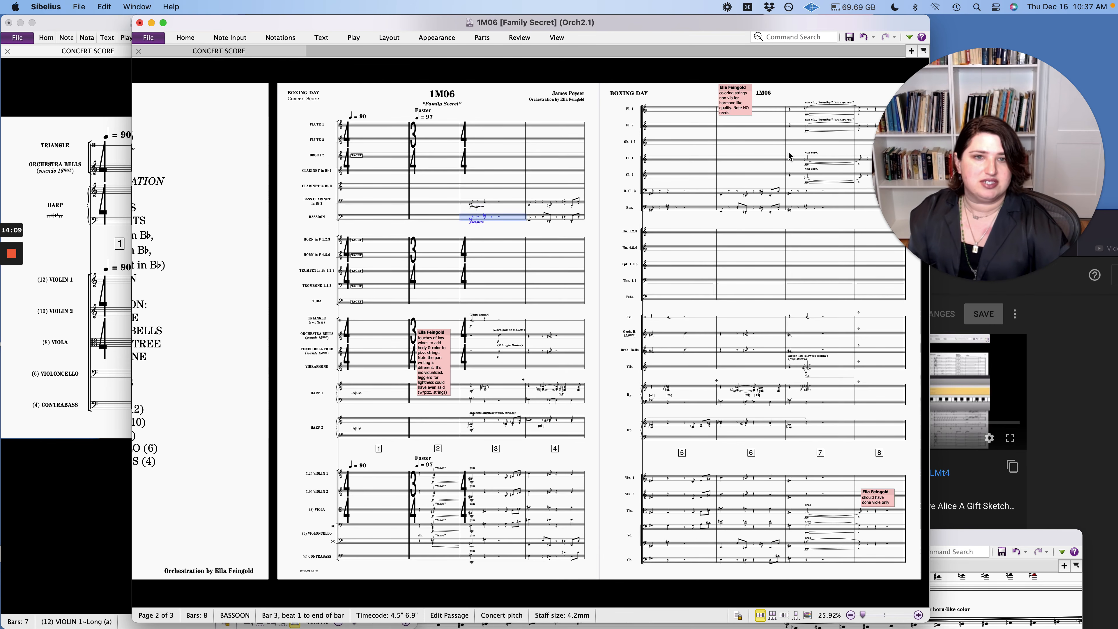
left_click(733, 108)
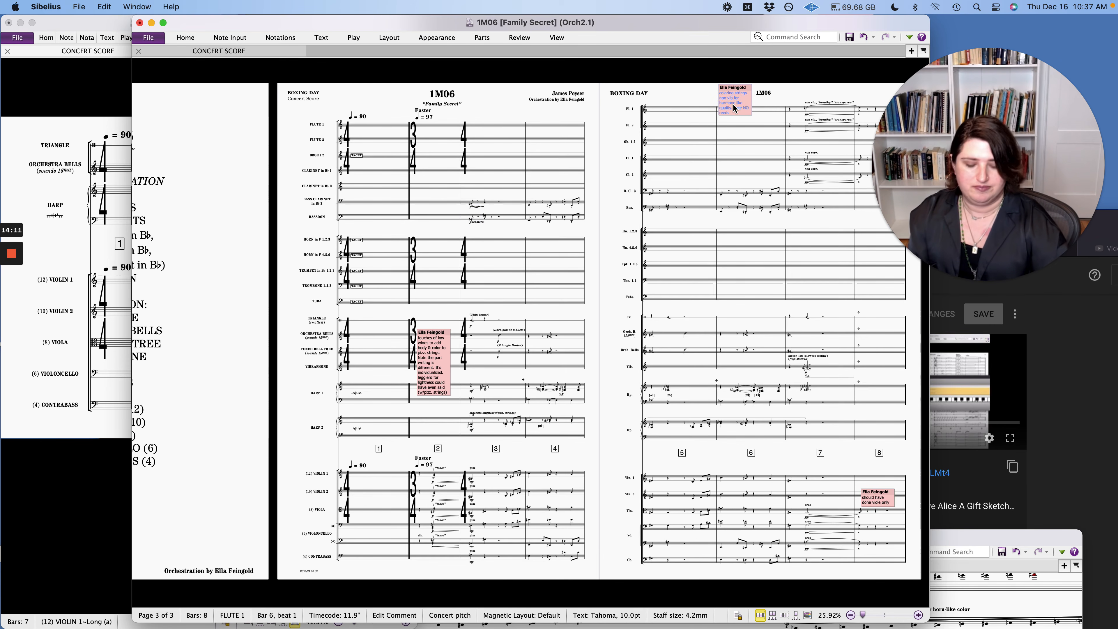
key("Delete")
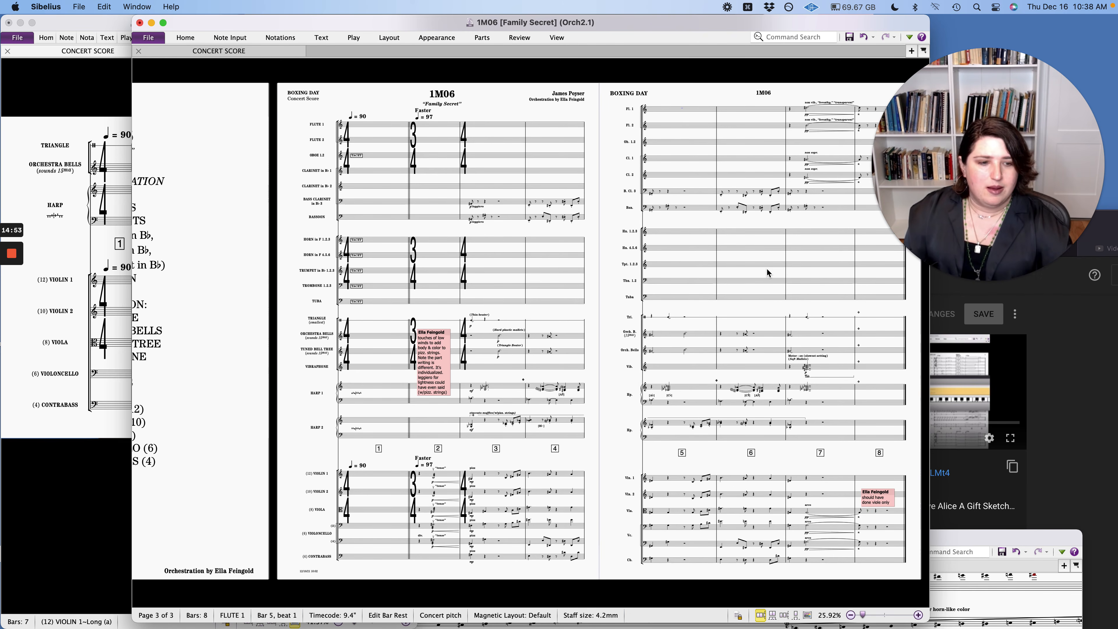
Select the upper cello's bar 7 and examine the arco viola and cello notes leading into bar 8.
left_click(825, 528)
scroll(825, 528, "up", 5)
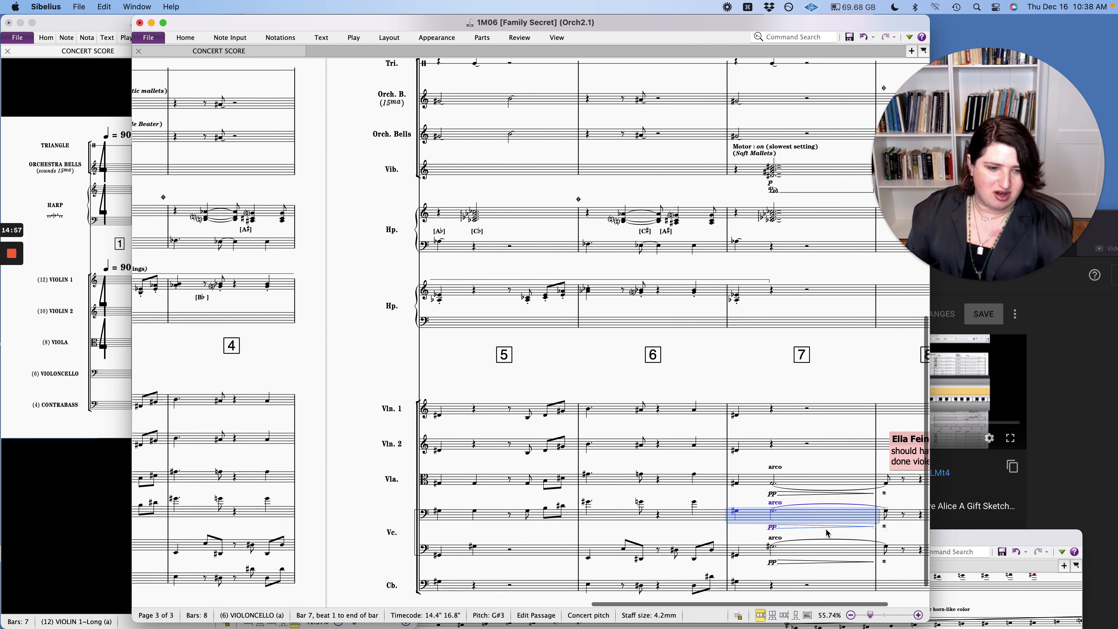
scroll(826, 529, "right", 5)
scroll(826, 528, "down", 2)
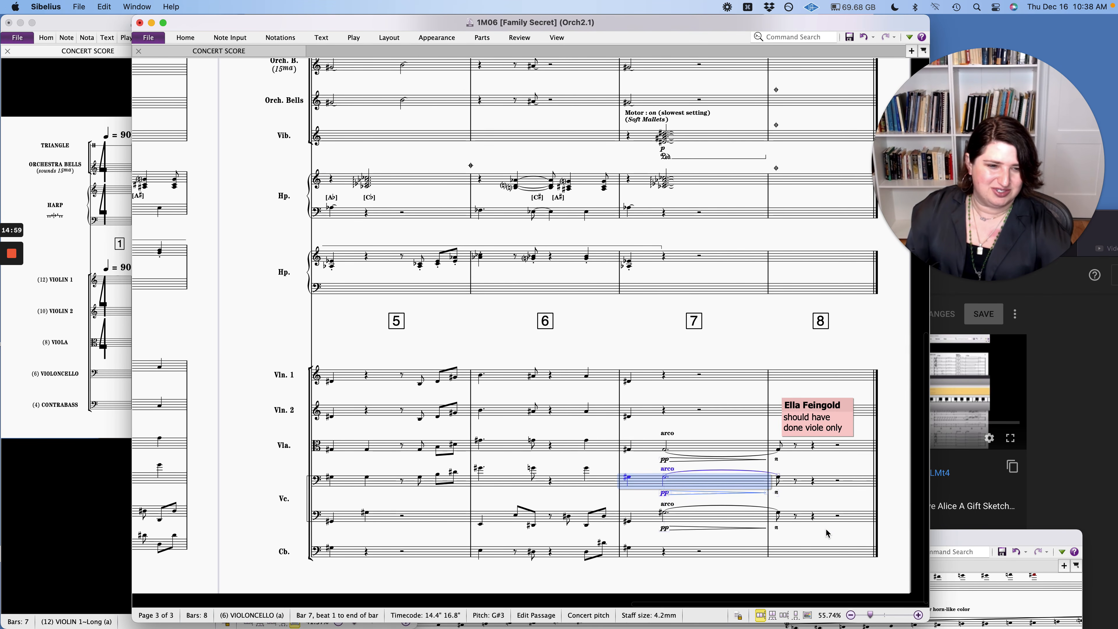
scroll(825, 528, "down", 5)
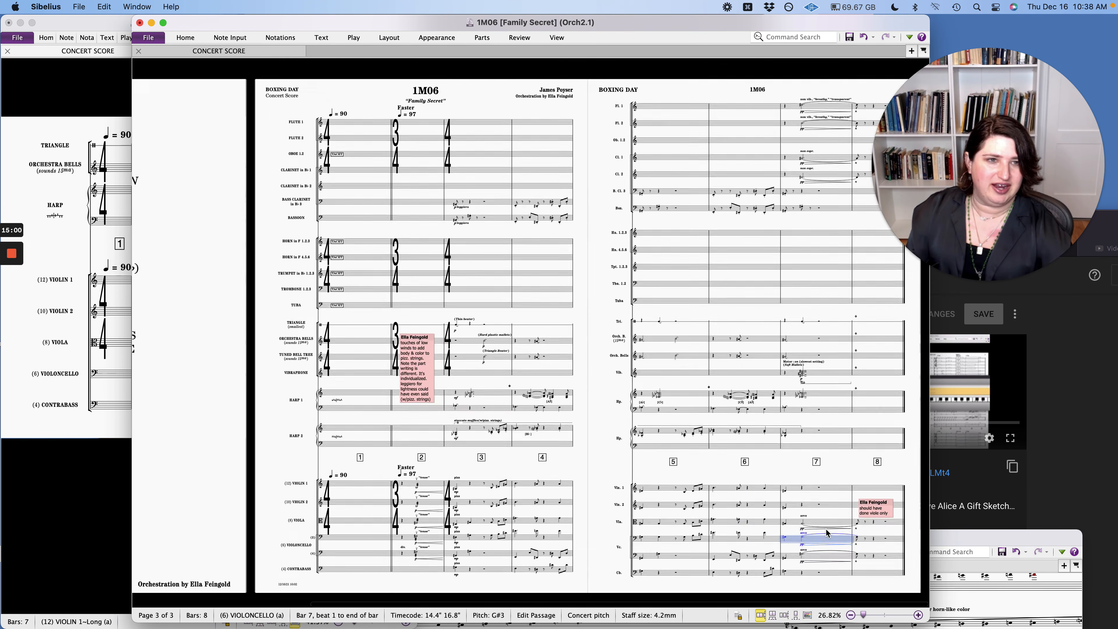
scroll(826, 533, "down", 1)
scroll(825, 528, "down", 1)
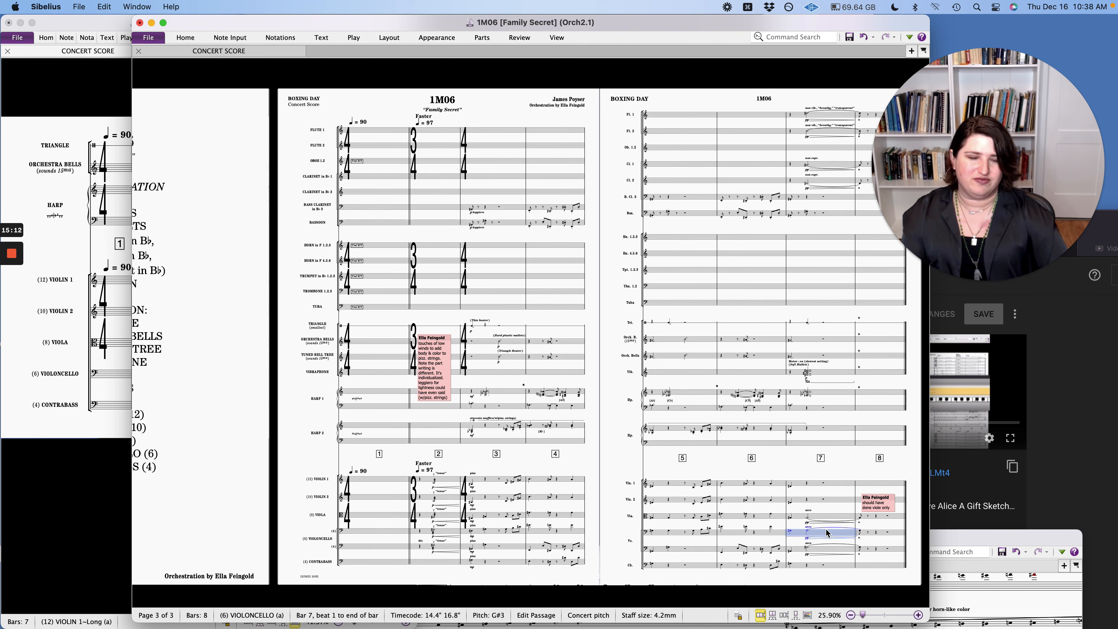
scroll(826, 529, "up", 2)
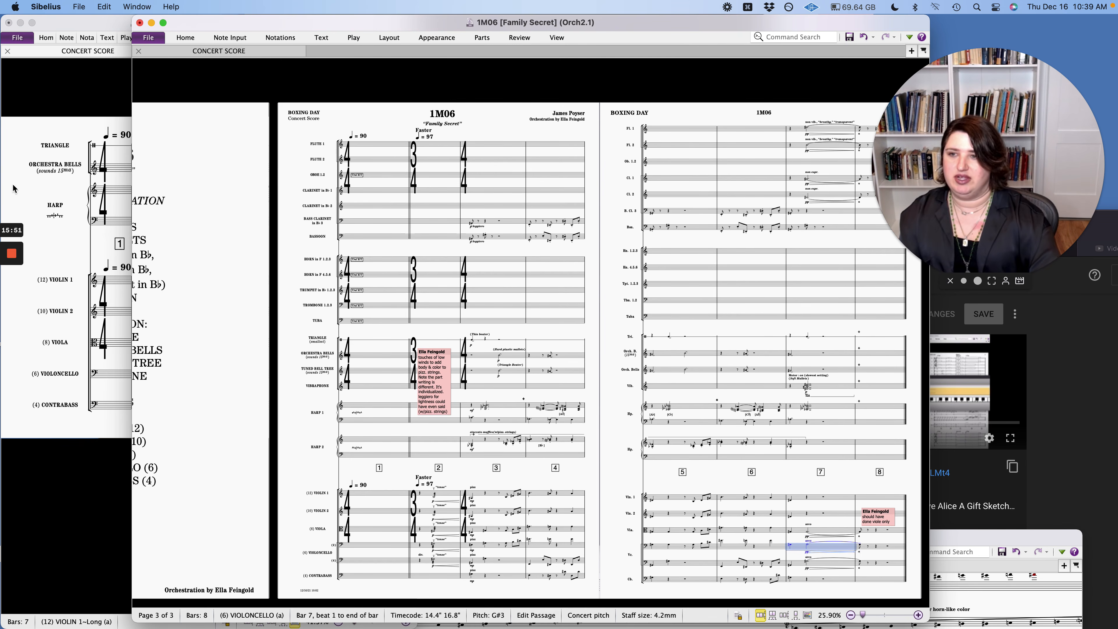
Switch to the sketch to check the harp part in bar 3, and return to the full orchestration with nothing selected.
left_click(57, 242)
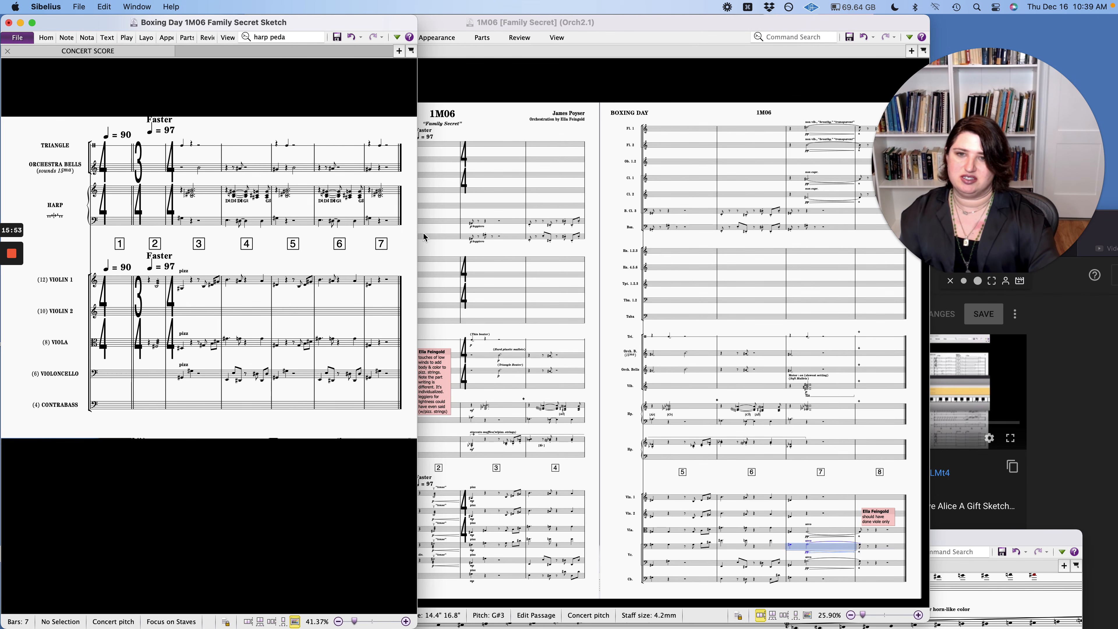
left_click(206, 191)
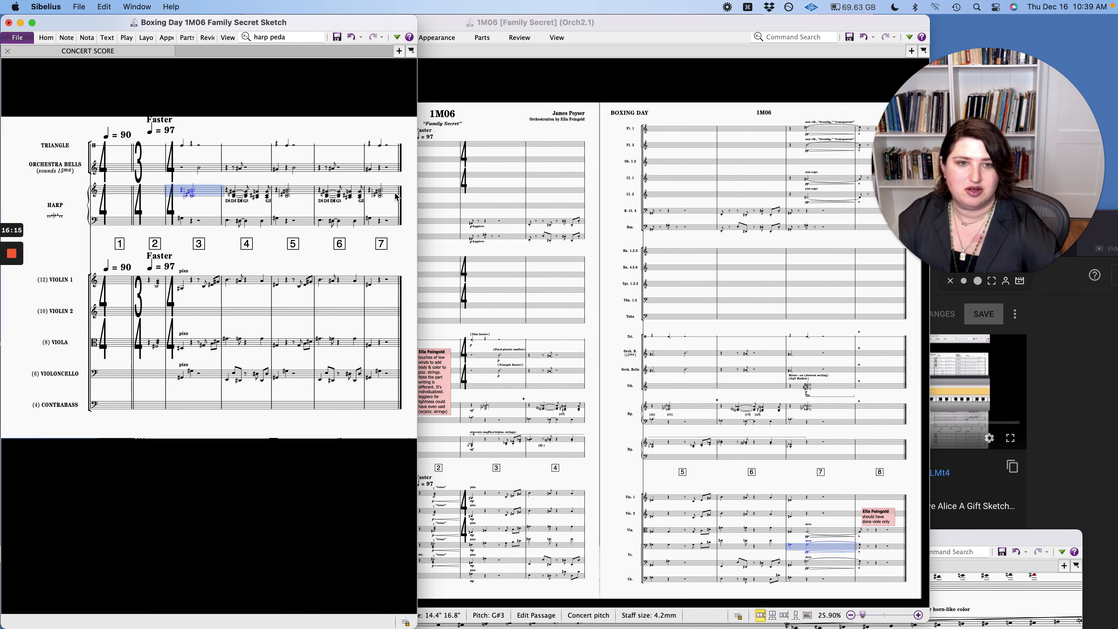
left_click(676, 241)
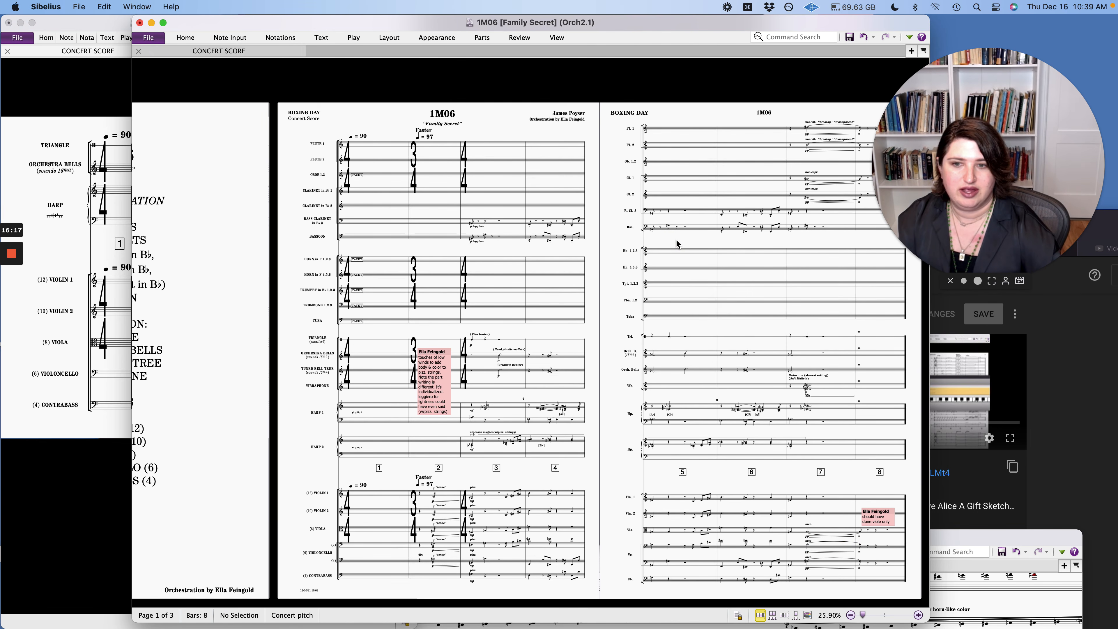